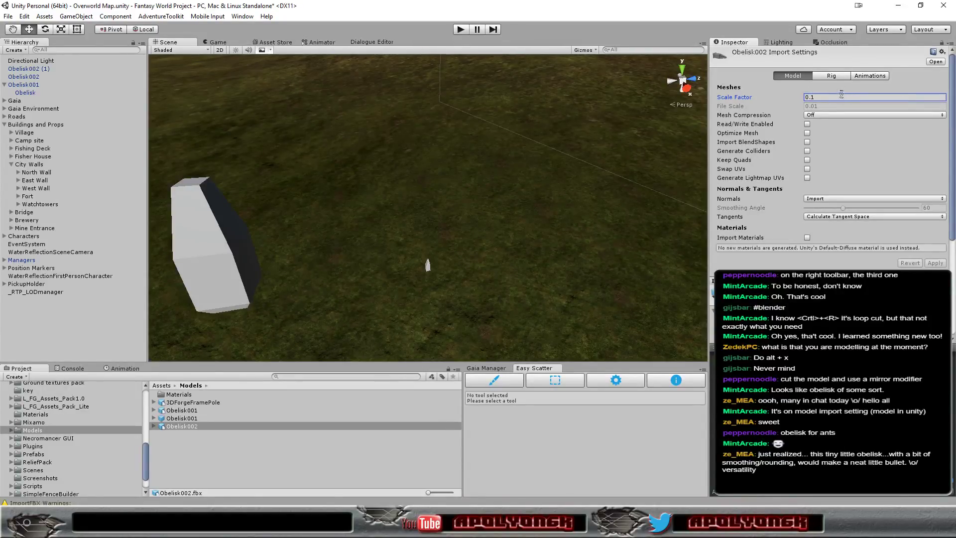
Step: Set Obelisk002.fbx's import Scale Factor to 100, apply it, and select Obelisk002 in the Hierarchy
{"action": "left_click", "coordinate": [836, 96]}
{"action": "type", "text": "100"}
{"action": "left_click", "coordinate": [938, 264]}
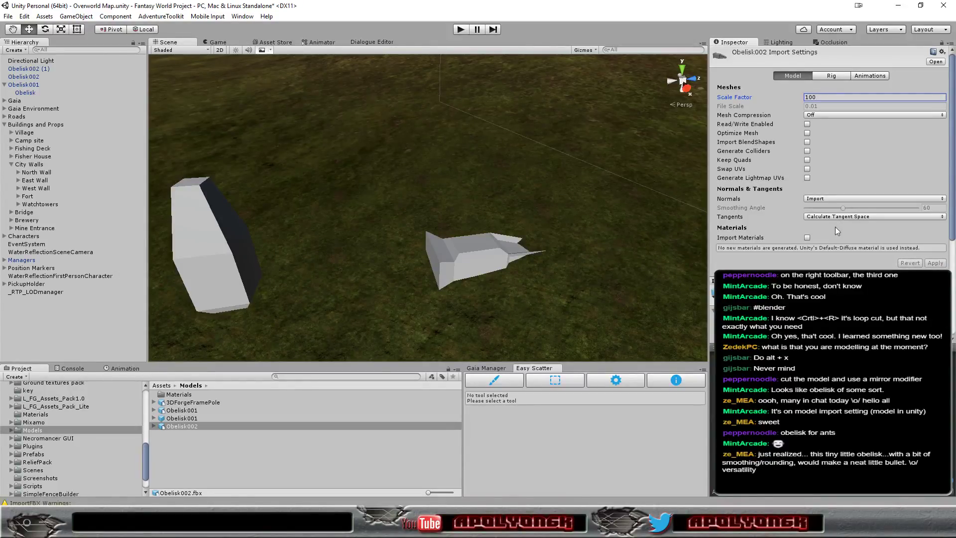
{"action": "scroll", "coordinate": [837, 225], "scroll_direction": "down", "scroll_amount": 3}
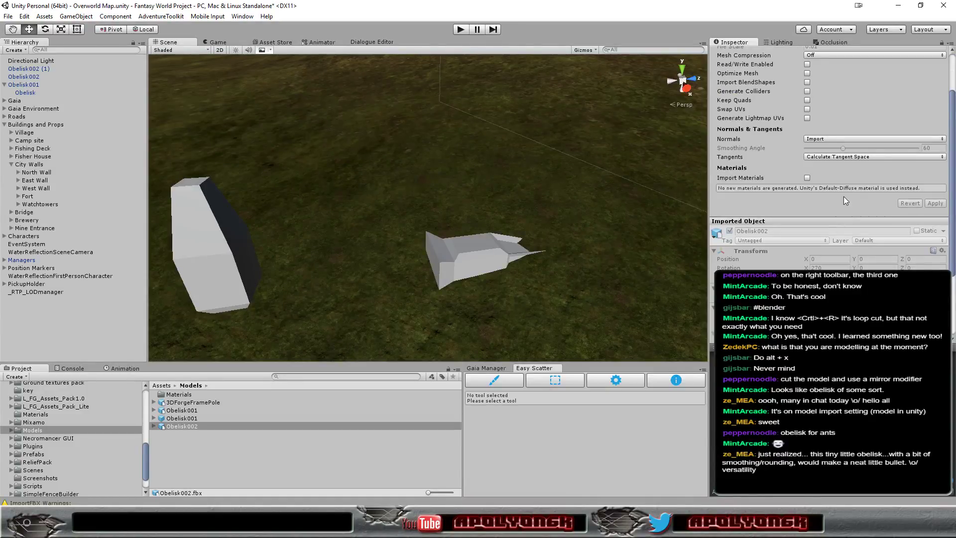
{"action": "scroll", "coordinate": [850, 194], "scroll_direction": "up", "scroll_amount": 3}
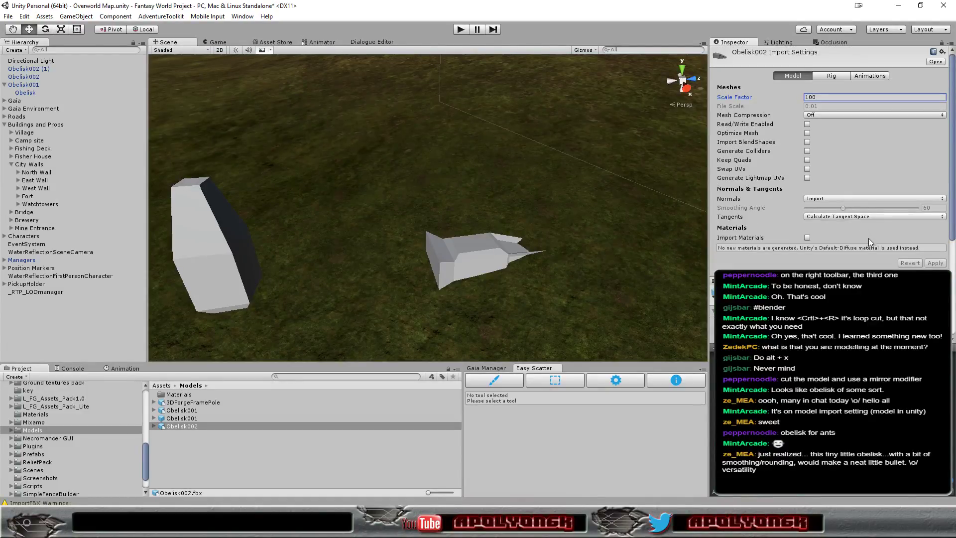
{"action": "double_click", "coordinate": [834, 95]}
{"action": "left_click", "coordinate": [31, 75]}
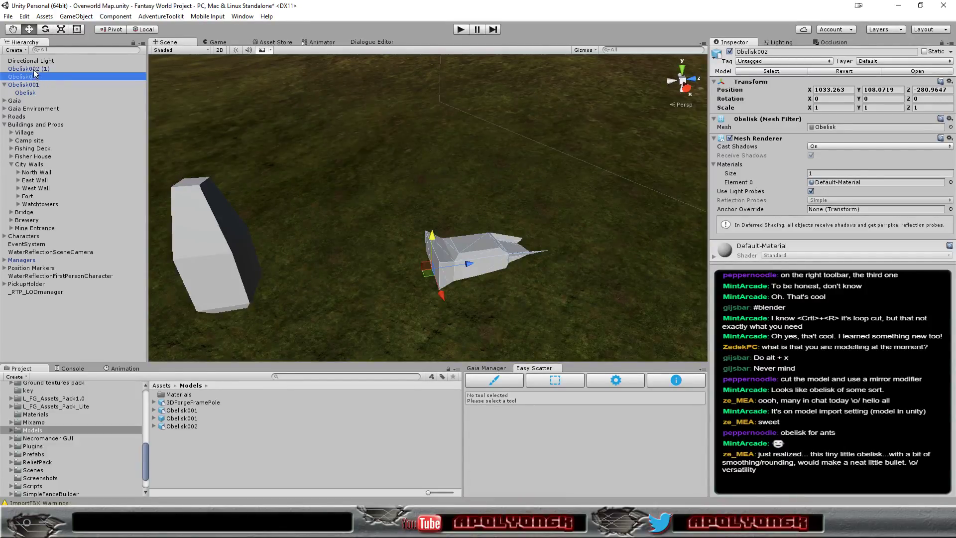
Step: Change Obelisk002 (1)'s Transform scale from 100 to 1 on X, Y and Z
{"action": "left_click", "coordinate": [33, 69]}
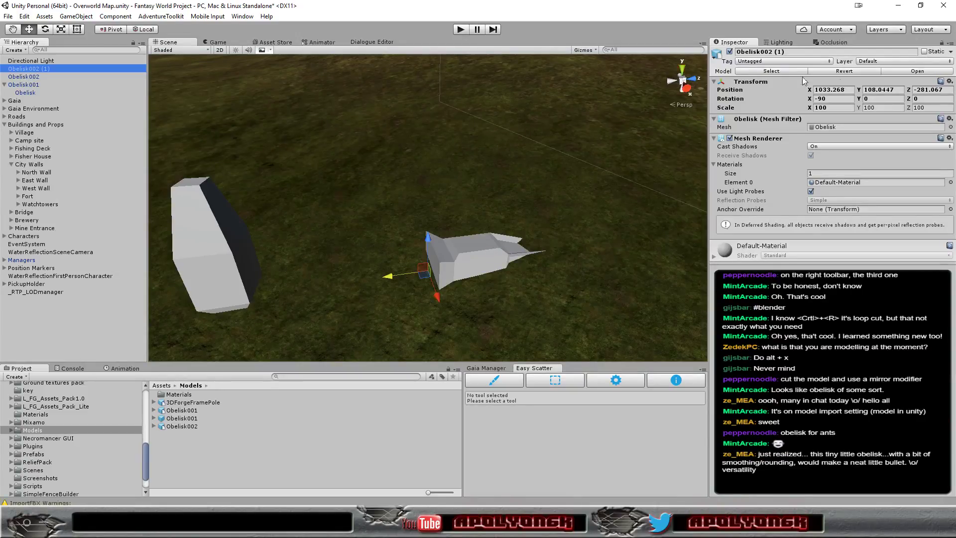
{"action": "left_click", "coordinate": [834, 107]}
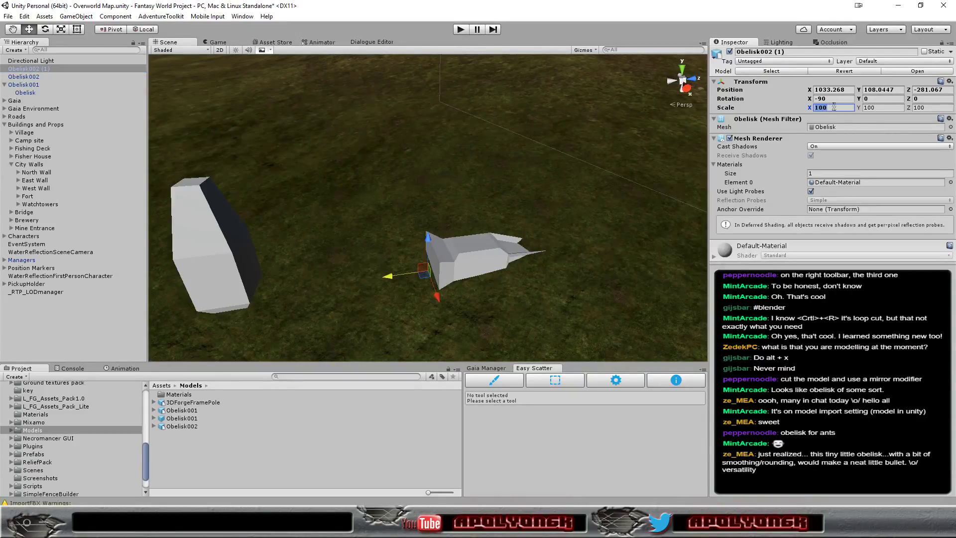
{"action": "type", "text": "1"}
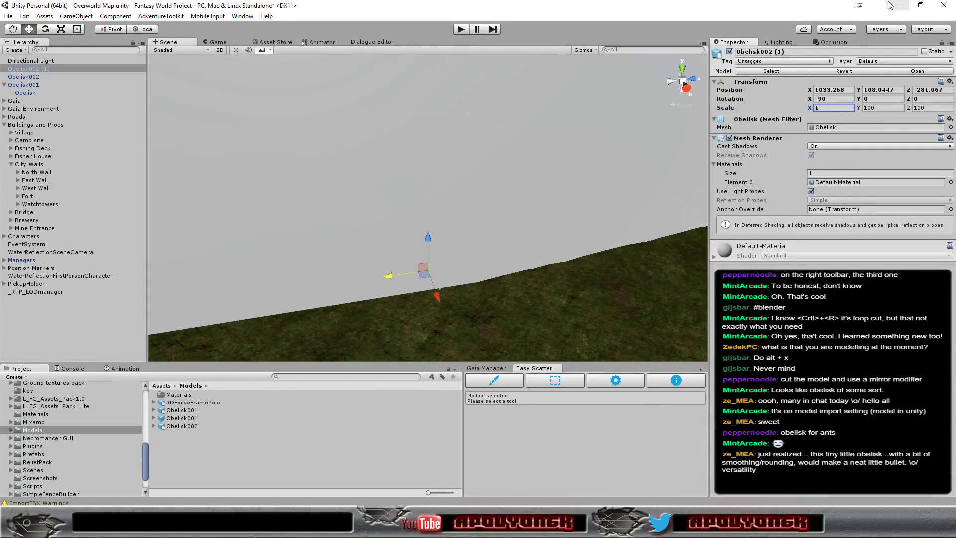
{"action": "left_click", "coordinate": [883, 107]}
{"action": "type", "text": "1"}
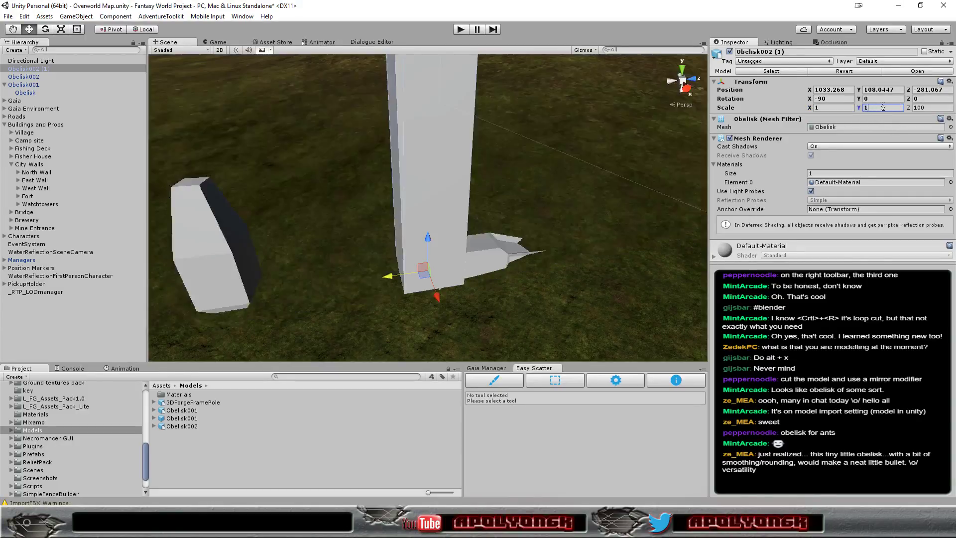
{"action": "left_click", "coordinate": [929, 108]}
{"action": "type", "text": "1"}
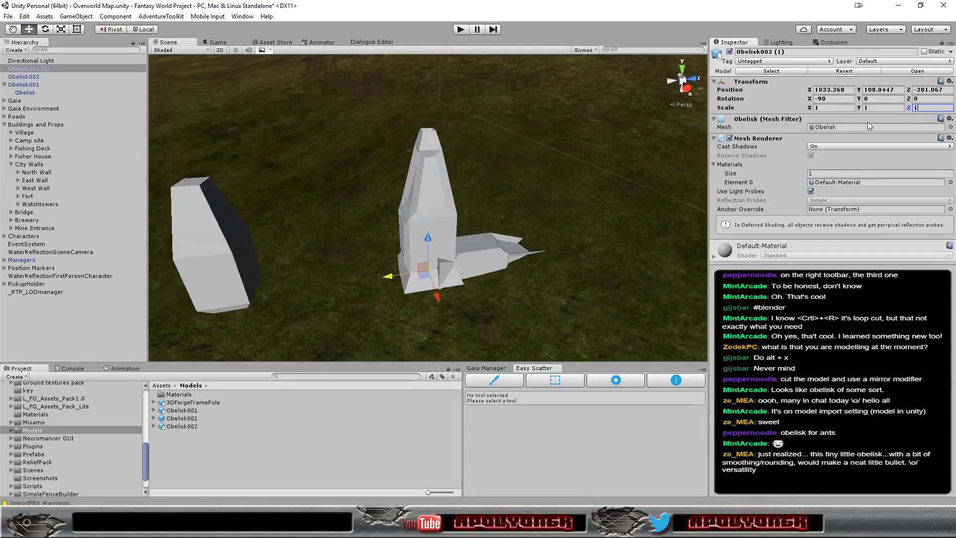
{"action": "scroll", "coordinate": [557, 250], "scroll_direction": "up", "scroll_amount": 2}
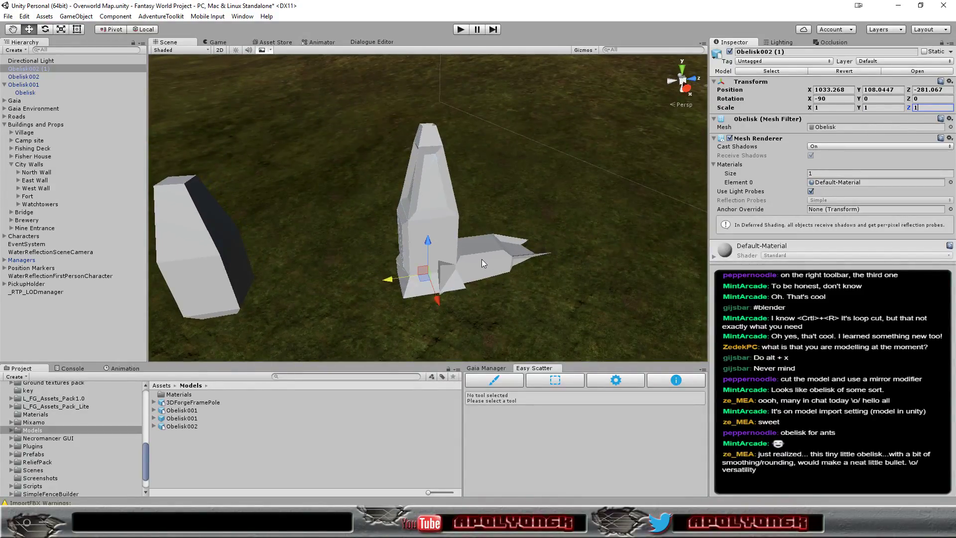
{"action": "left_click", "coordinate": [33, 77]}
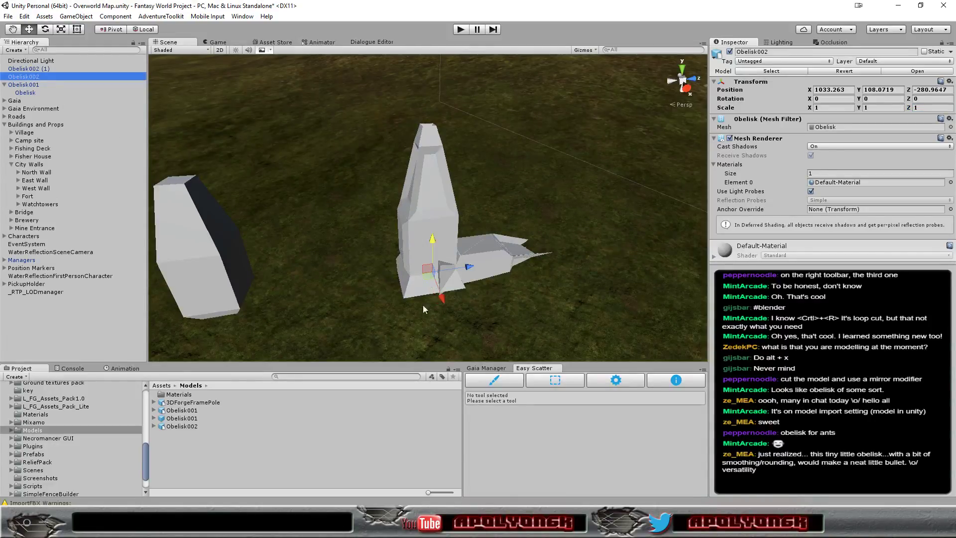
Step: Drag Obelisk002 along Z and up along Y until it hovers above the standing obelisks
{"action": "left_click_drag", "start_coordinate": [473, 265], "coordinate": [534, 254]}
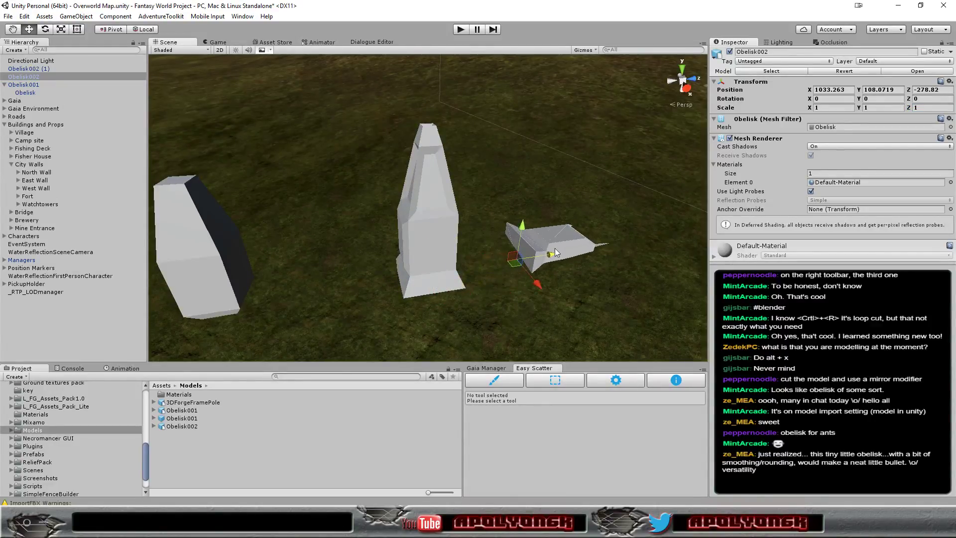
{"action": "mouse_move", "coordinate": [503, 225]}
{"action": "left_mouse_down"}
{"action": "mouse_move", "coordinate": [509, 160]}
{"action": "mouse_move", "coordinate": [259, 208]}
{"action": "left_mouse_up"}
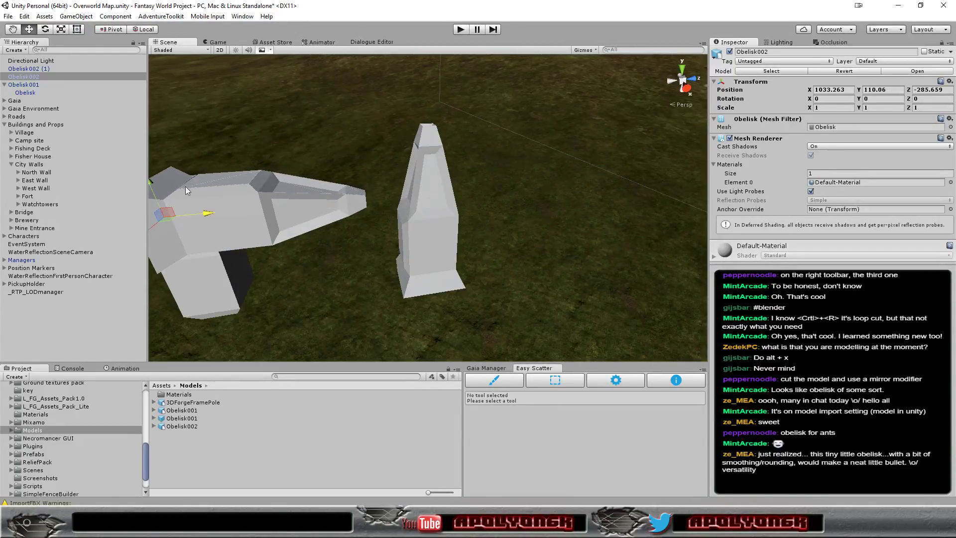
{"action": "left_click_drag", "start_coordinate": [194, 186], "coordinate": [172, 84]}
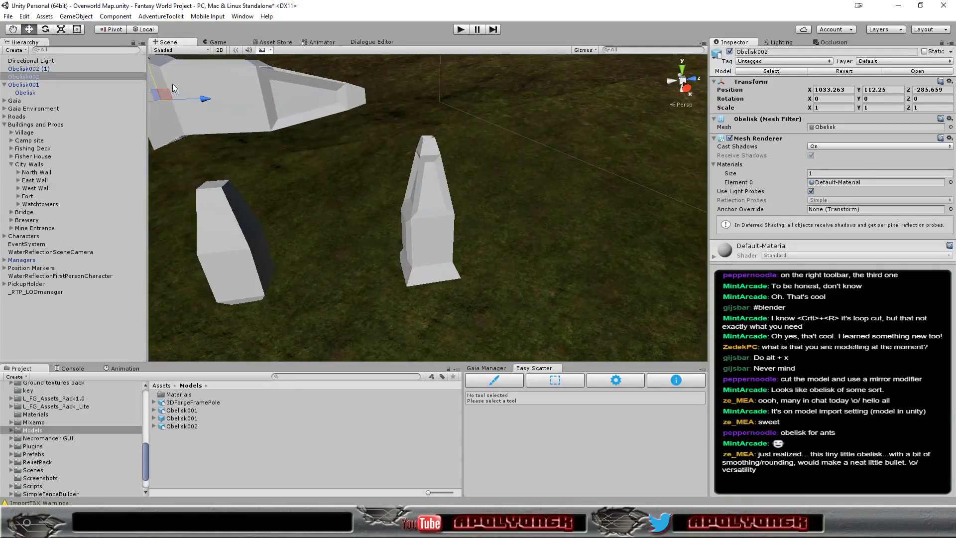
{"action": "scroll", "coordinate": [185, 100], "scroll_direction": "down", "scroll_amount": 3}
{"action": "scroll", "coordinate": [185, 101], "scroll_direction": "down", "scroll_amount": 3}
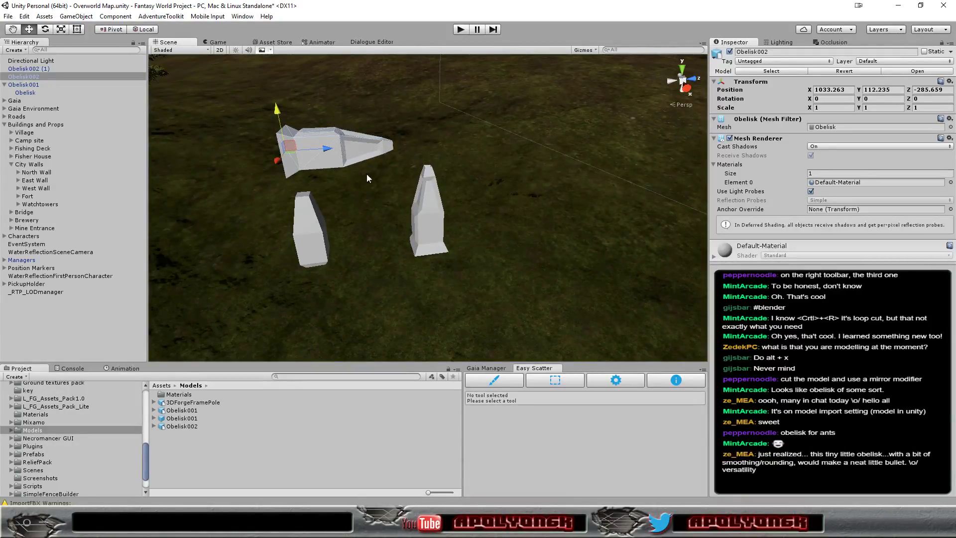
{"action": "mouse_move", "coordinate": [367, 177]}
{"action": "left_mouse_down", "text": "alt"}
{"action": "mouse_move", "coordinate": [789, 243]}
{"action": "mouse_move", "coordinate": [724, 158]}
{"action": "mouse_move", "coordinate": [457, 162]}
{"action": "mouse_move", "coordinate": [334, 216]}
{"action": "left_mouse_up", "text": "alt"}
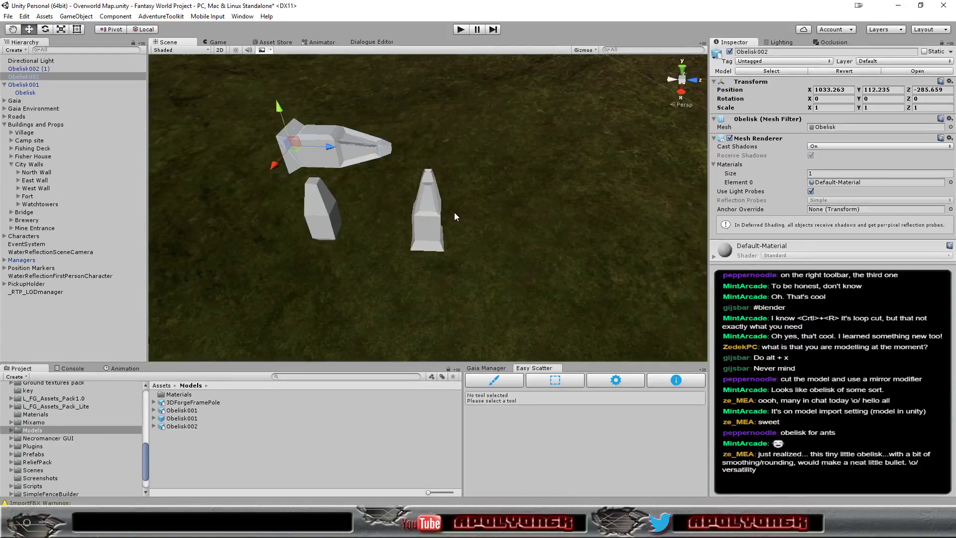
{"action": "mouse_move", "coordinate": [450, 222]}
{"action": "left_mouse_down", "text": "alt"}
{"action": "mouse_move", "coordinate": [631, 170]}
{"action": "mouse_move", "coordinate": [530, 205]}
{"action": "left_mouse_up", "text": "alt"}
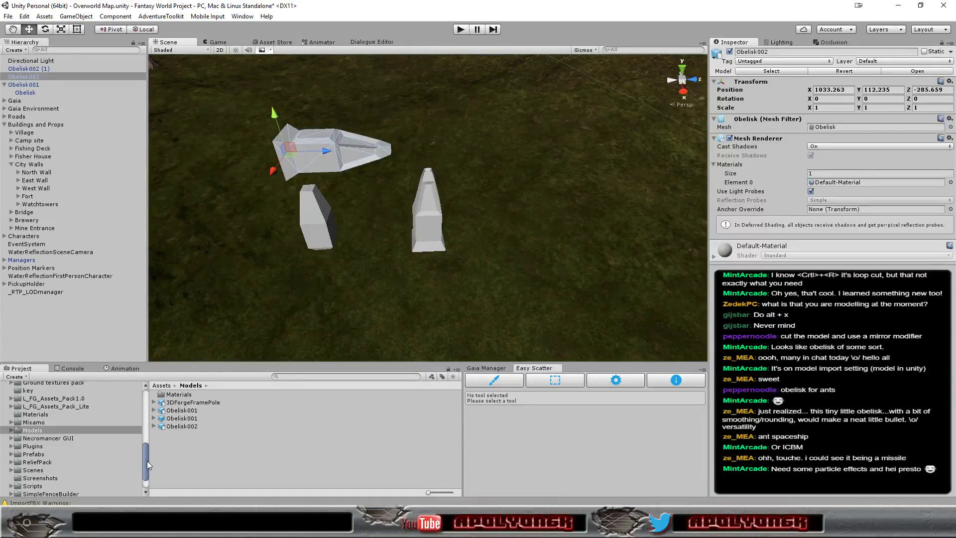
Step: Attach the Afterburner prefab from Standard Assets/ParticleSystems/Prefabs as a child of Obelisk002
{"action": "left_click_drag", "start_coordinate": [147, 461], "coordinate": [148, 483]}
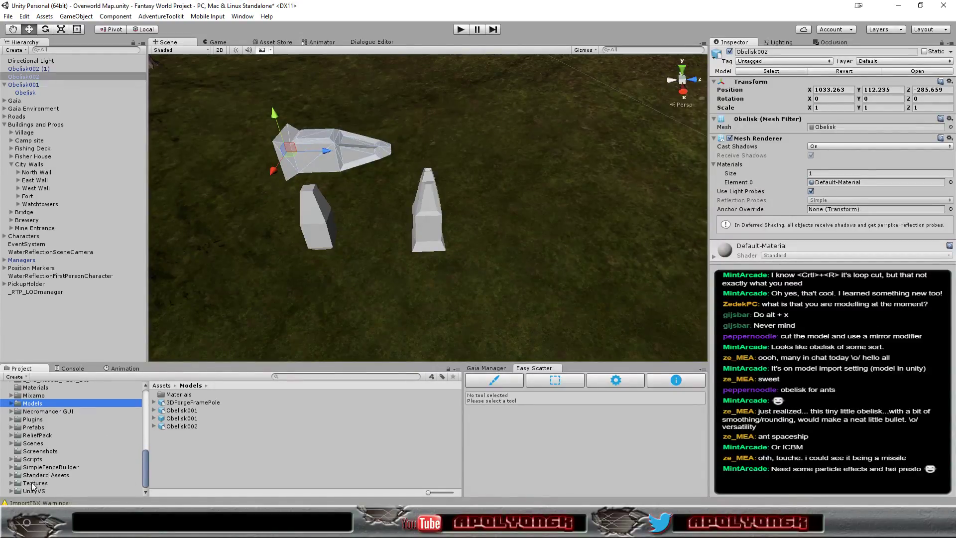
{"action": "left_click", "coordinate": [40, 475]}
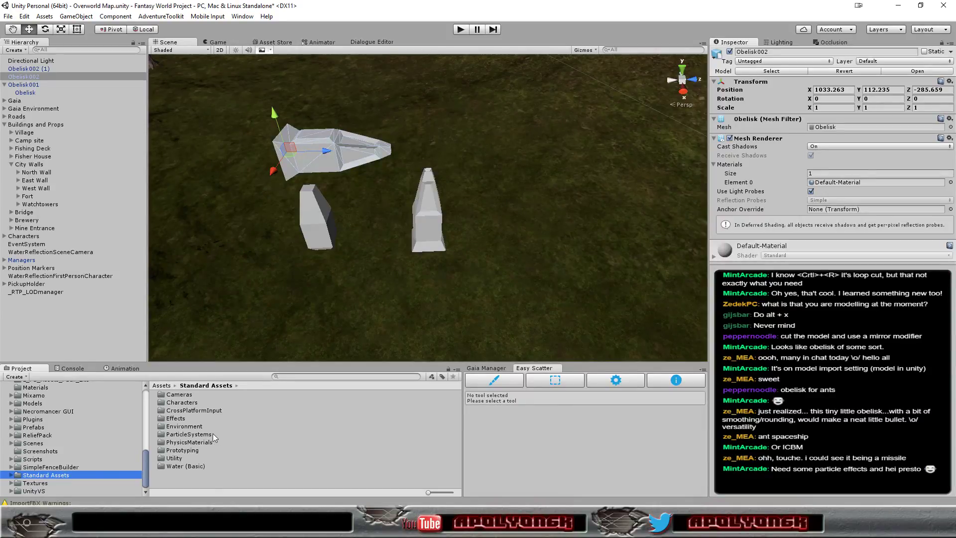
{"action": "double_click", "coordinate": [187, 435]}
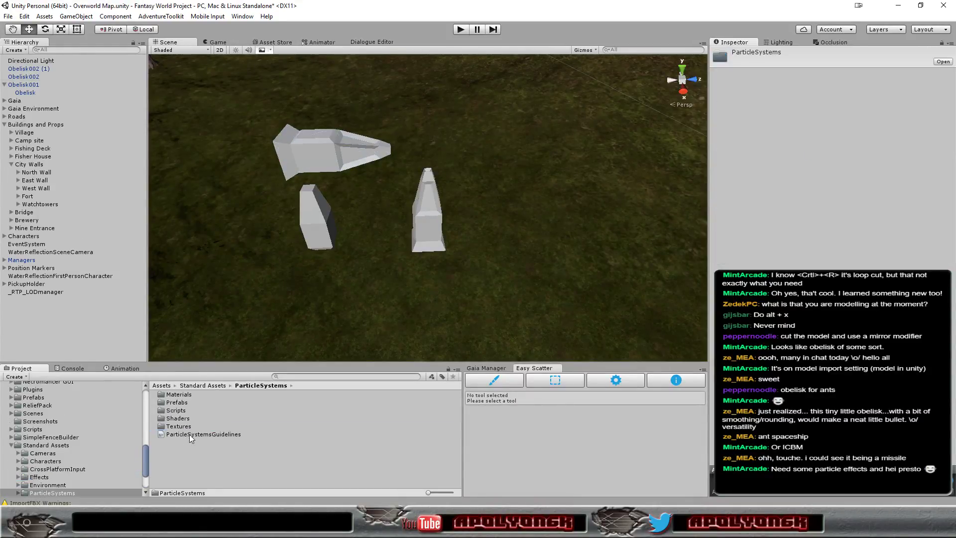
{"action": "double_click", "coordinate": [177, 402]}
{"action": "left_click", "coordinate": [178, 395]}
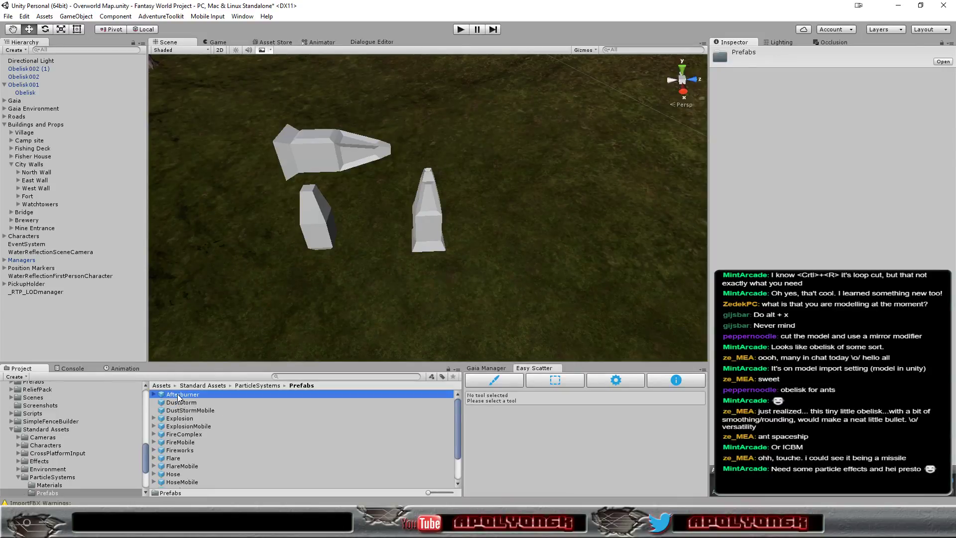
{"action": "left_click_drag", "start_coordinate": [179, 397], "coordinate": [26, 79]}
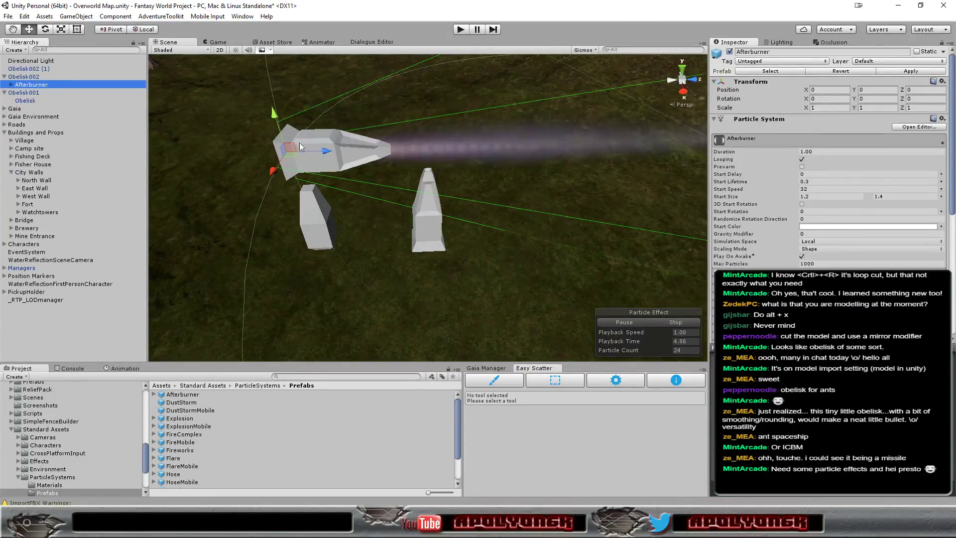
Step: Rotate the Afterburner so its exhaust trail points in a new direction
{"action": "left_click", "coordinate": [46, 29]}
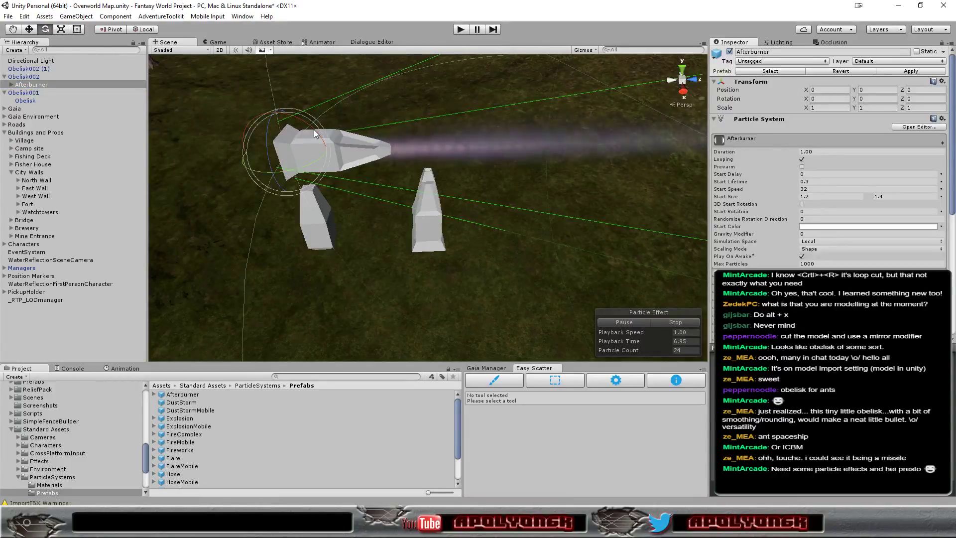
{"action": "mouse_move", "coordinate": [291, 119]}
{"action": "left_mouse_down"}
{"action": "mouse_move", "coordinate": [298, 123]}
{"action": "mouse_move", "coordinate": [279, 150]}
{"action": "left_mouse_up"}
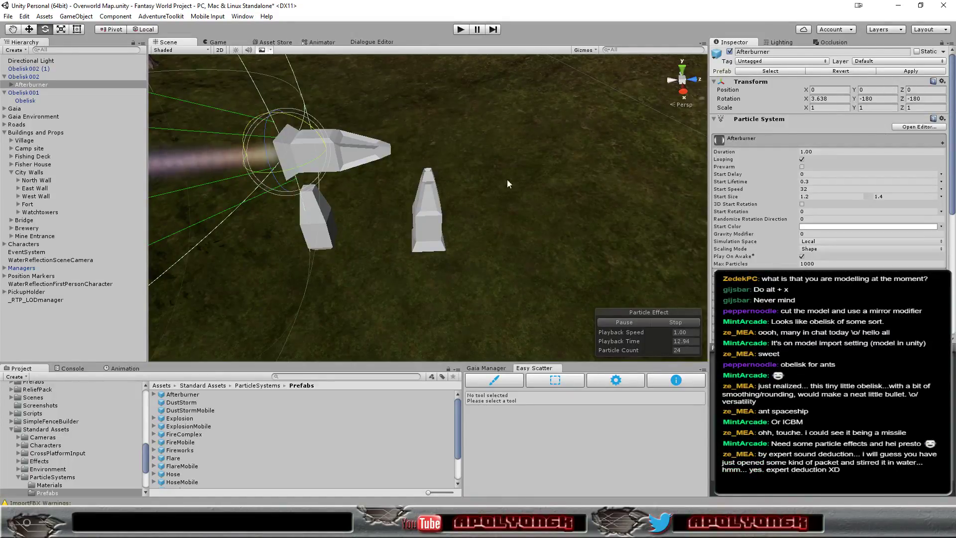
{"action": "scroll", "coordinate": [465, 170], "scroll_direction": "down", "scroll_amount": 5}
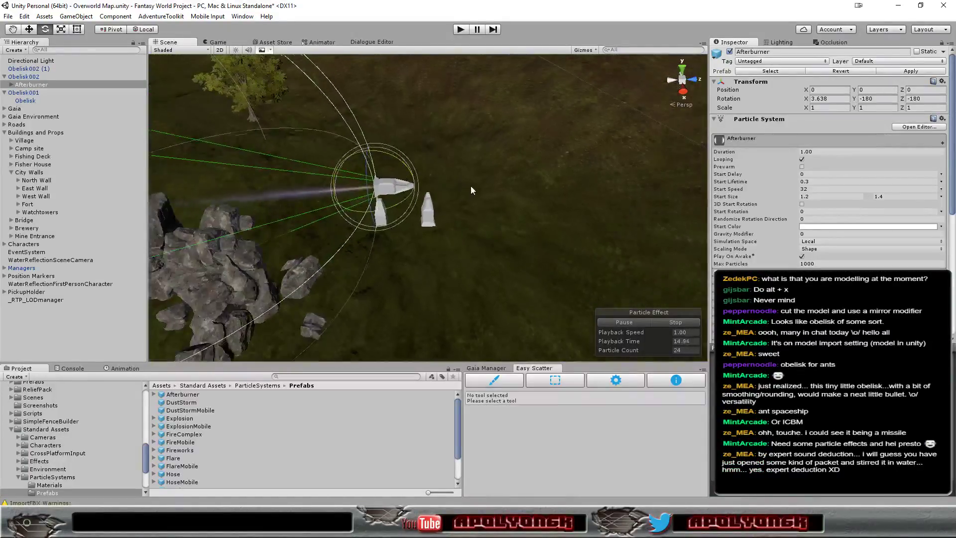
{"action": "scroll", "coordinate": [471, 186], "scroll_direction": "up", "scroll_amount": 3}
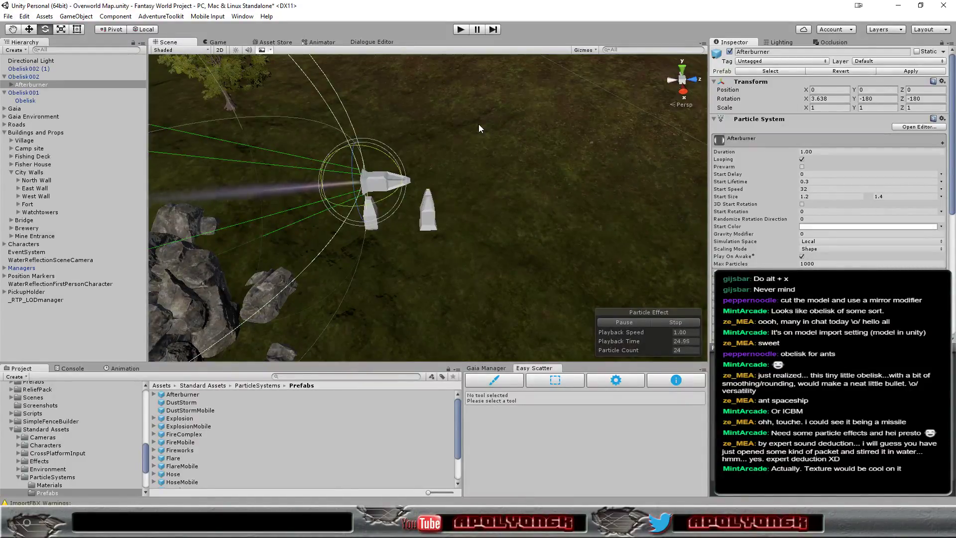
Step: Zero the Afterburner's X rotation, move Obelisk002 forward and higher, then attempt Play mode
{"action": "left_click", "coordinate": [838, 98]}
{"action": "type", "text": "0"}
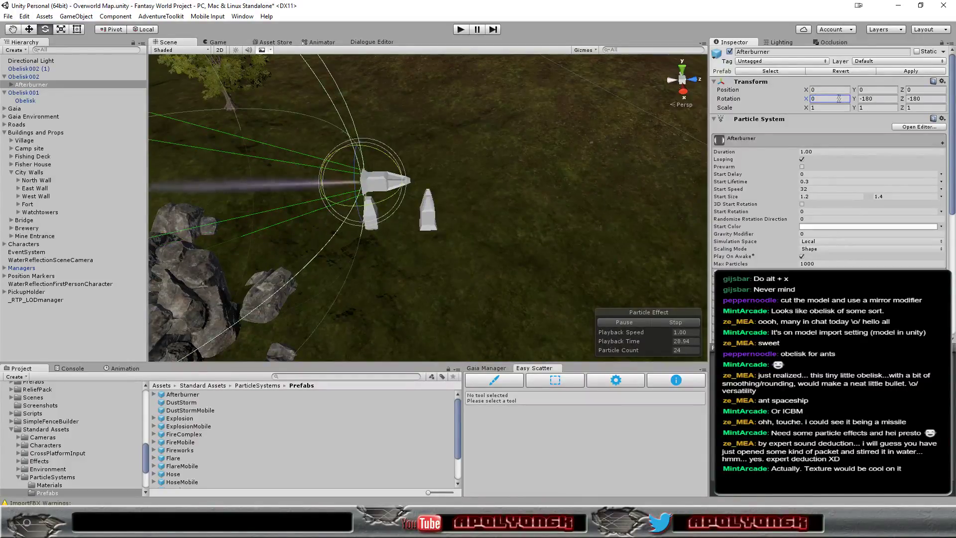
{"action": "left_click", "coordinate": [23, 77]}
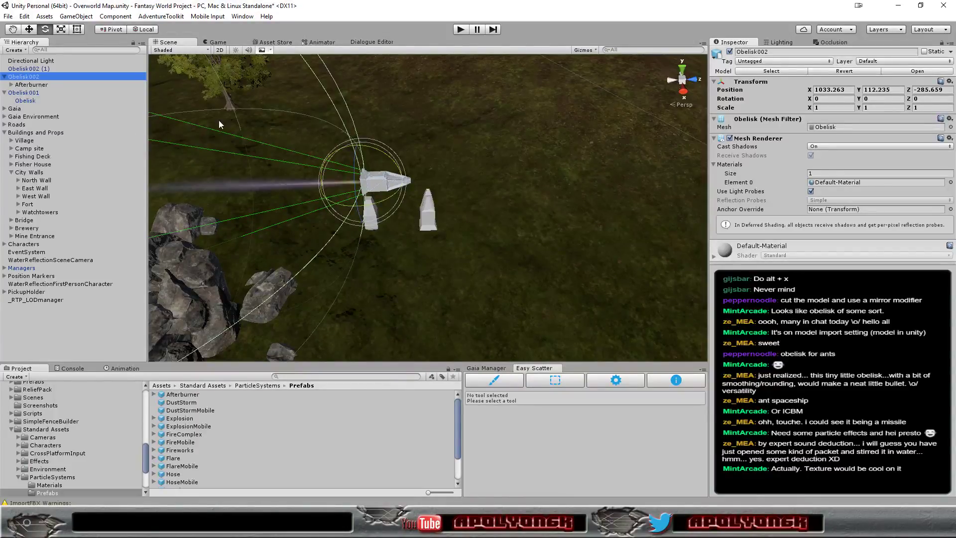
{"action": "left_click", "coordinate": [30, 30]}
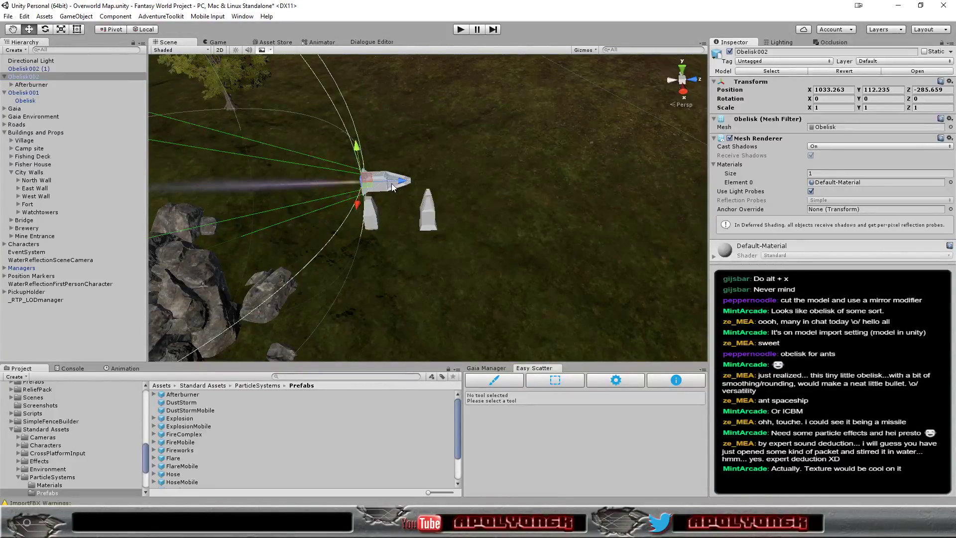
{"action": "left_click_drag", "start_coordinate": [392, 186], "coordinate": [480, 183]}
{"action": "left_click_drag", "start_coordinate": [438, 148], "coordinate": [437, 111]}
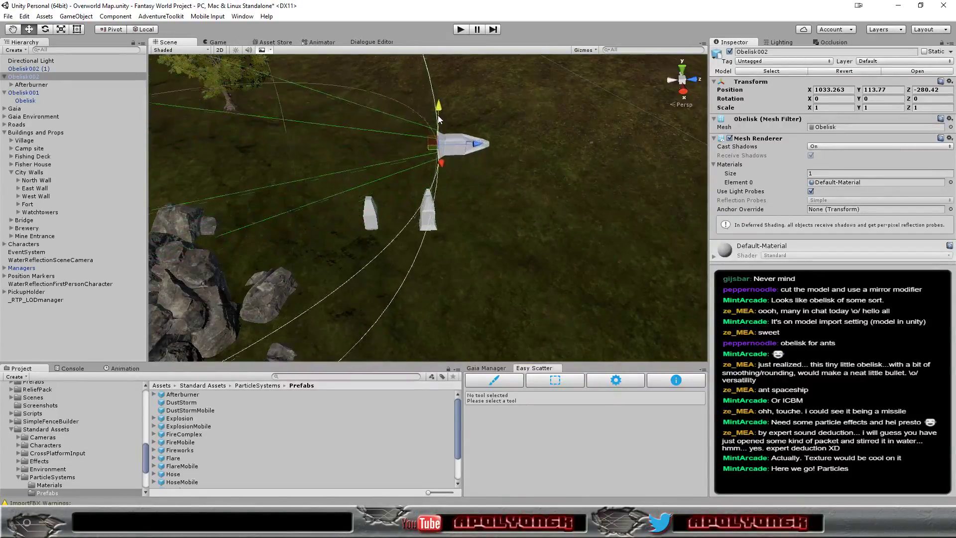
{"action": "left_click", "coordinate": [40, 83]}
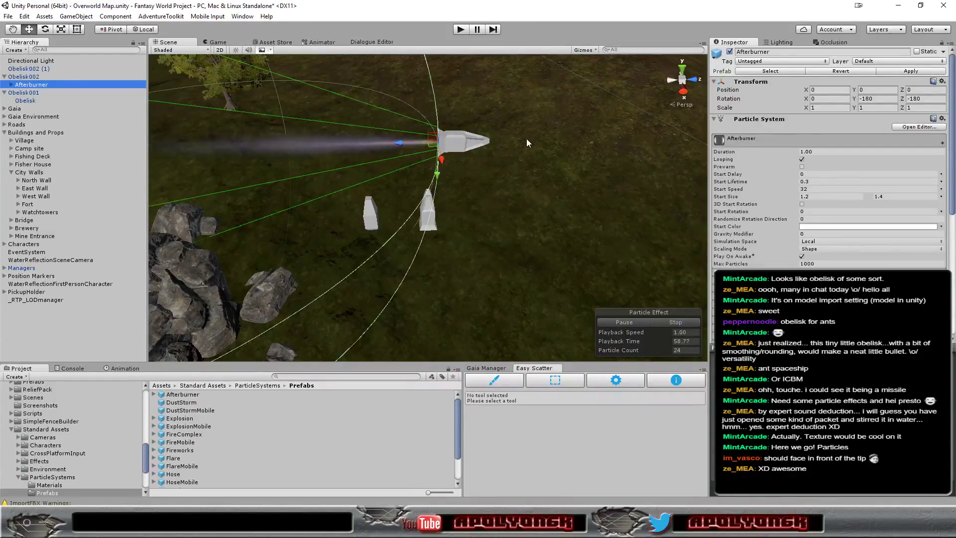
{"action": "left_click", "coordinate": [461, 30]}
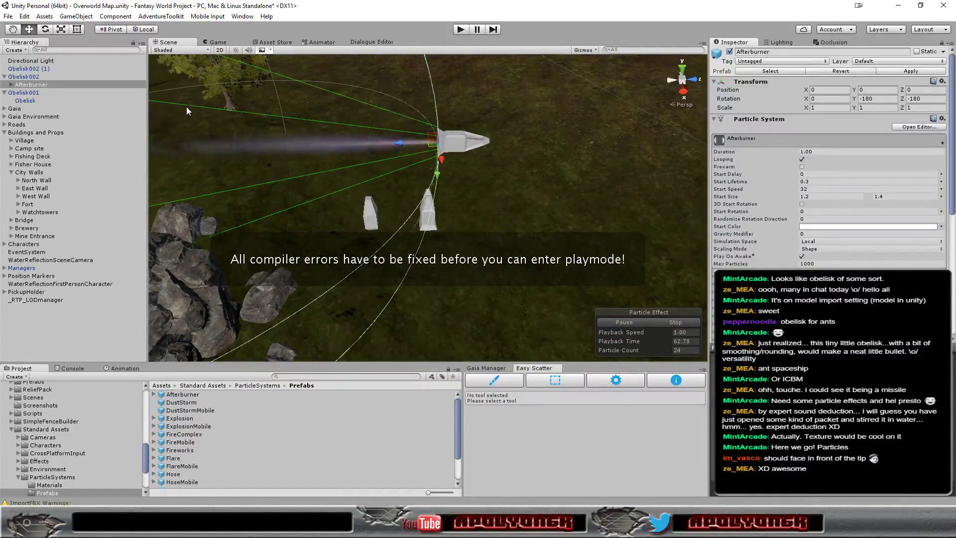
Step: Trace the duplicate cameraMove.js error in the Console and delete that script from the Demo folder
{"action": "left_click", "coordinate": [75, 369]}
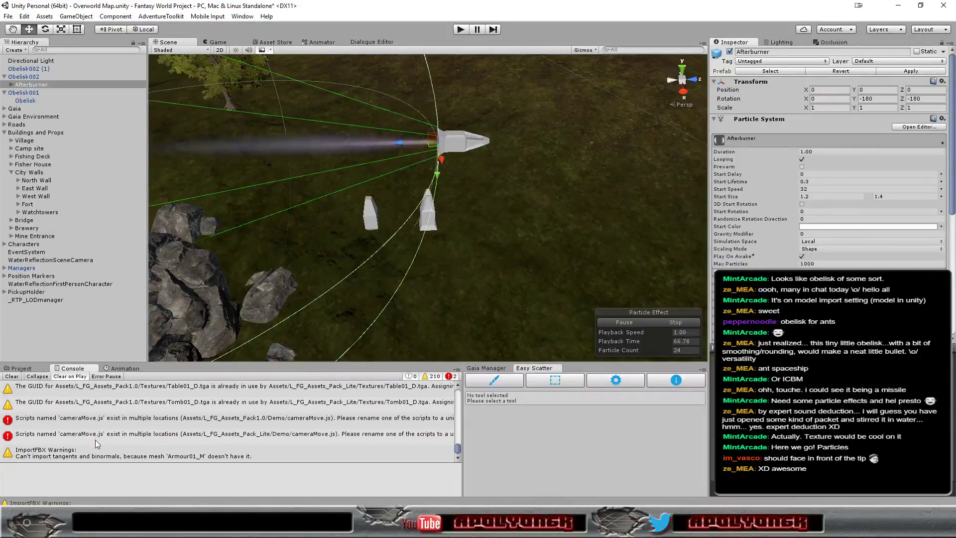
{"action": "left_click", "coordinate": [98, 423]}
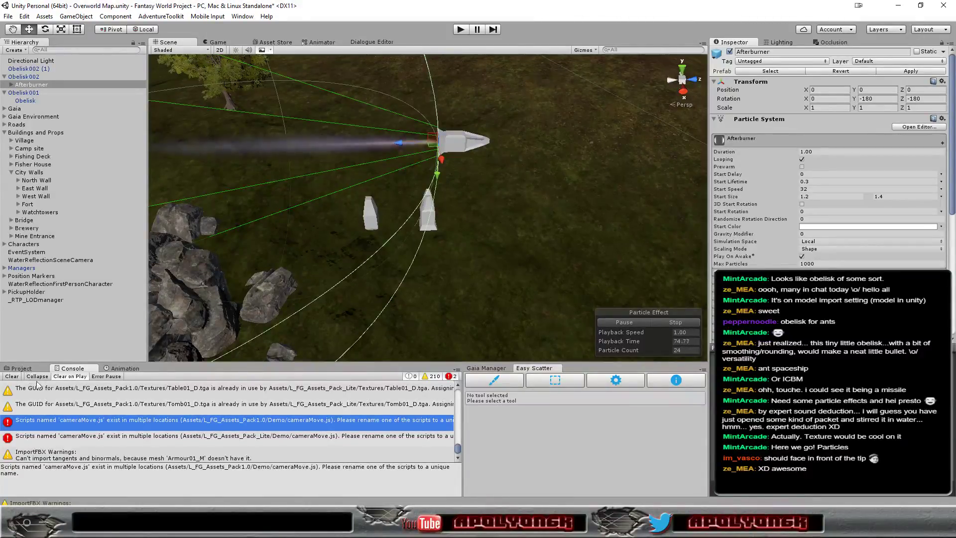
{"action": "left_click", "coordinate": [23, 368]}
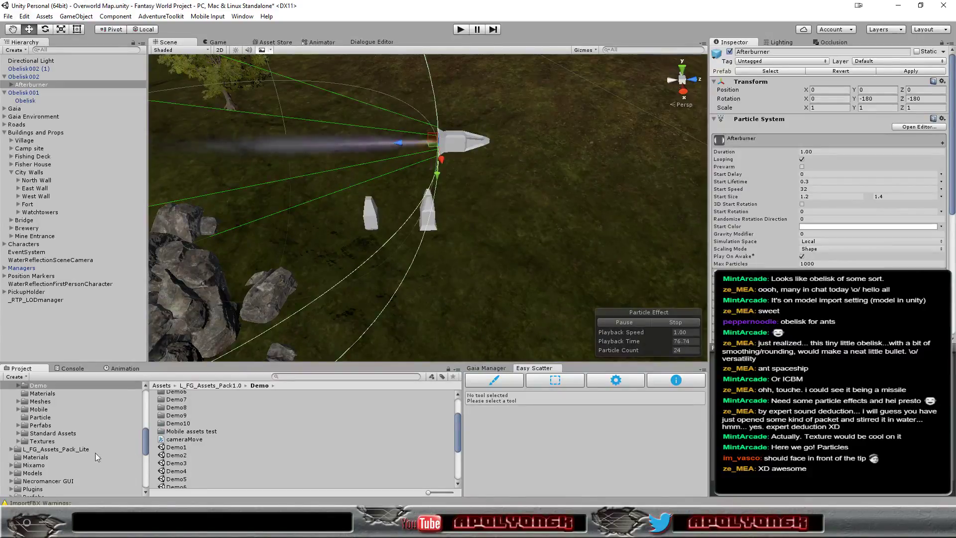
{"action": "left_click", "coordinate": [154, 441]}
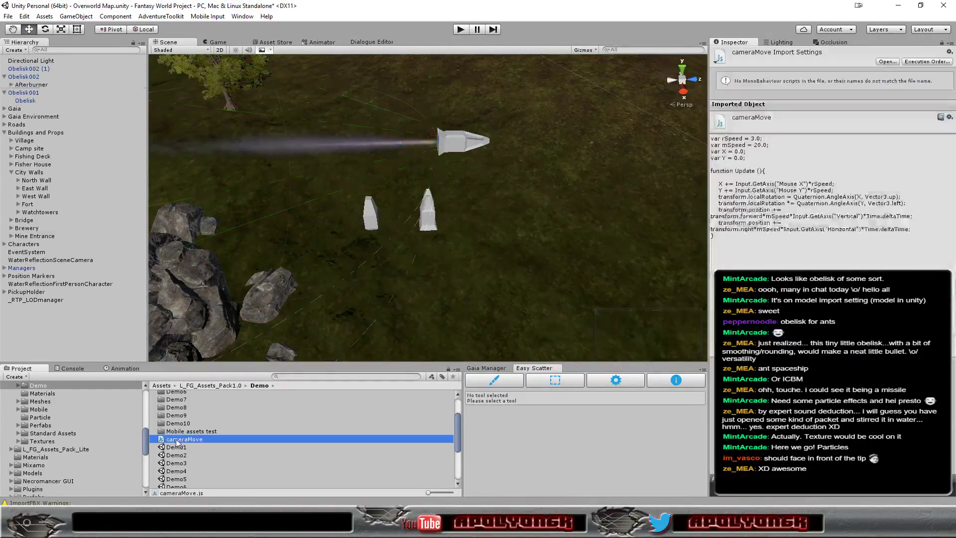
{"action": "key", "text": "Delete"}
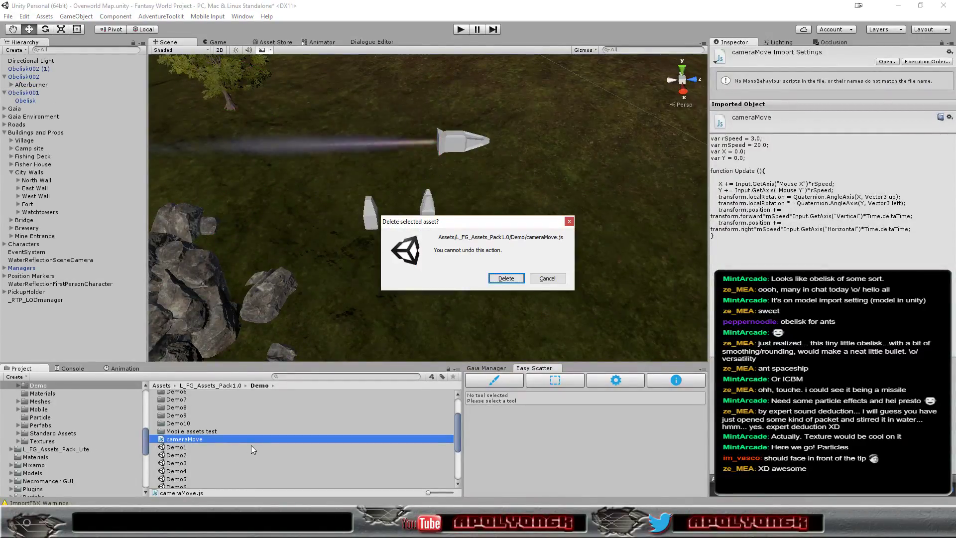
{"action": "left_click", "coordinate": [500, 280]}
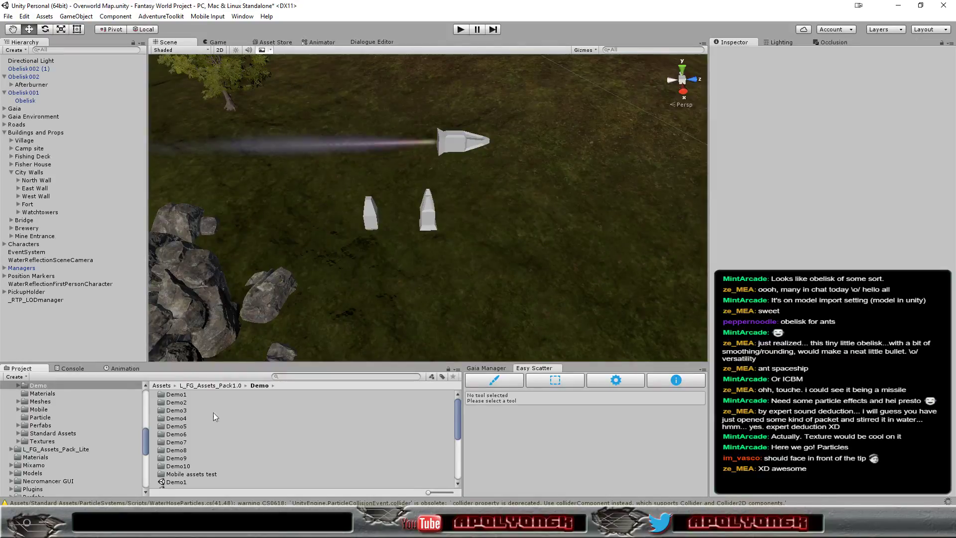
Step: Enter Play mode to run the Overworld Map scene in first-person view
{"action": "left_click", "coordinate": [456, 31]}
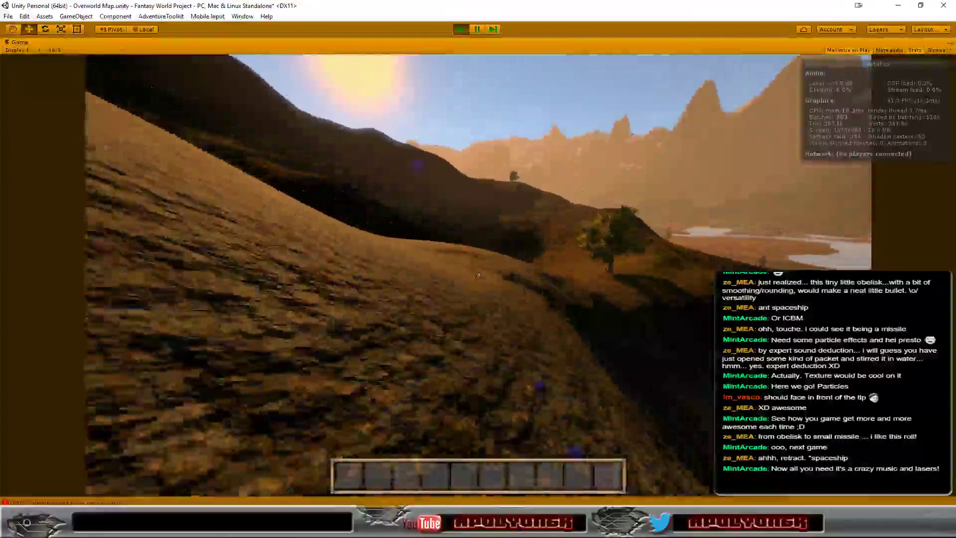
Step: Walk across the hillside, past the lake and trees, to the obelisks and look up at the missile
{"action": "key", "text": "w"}
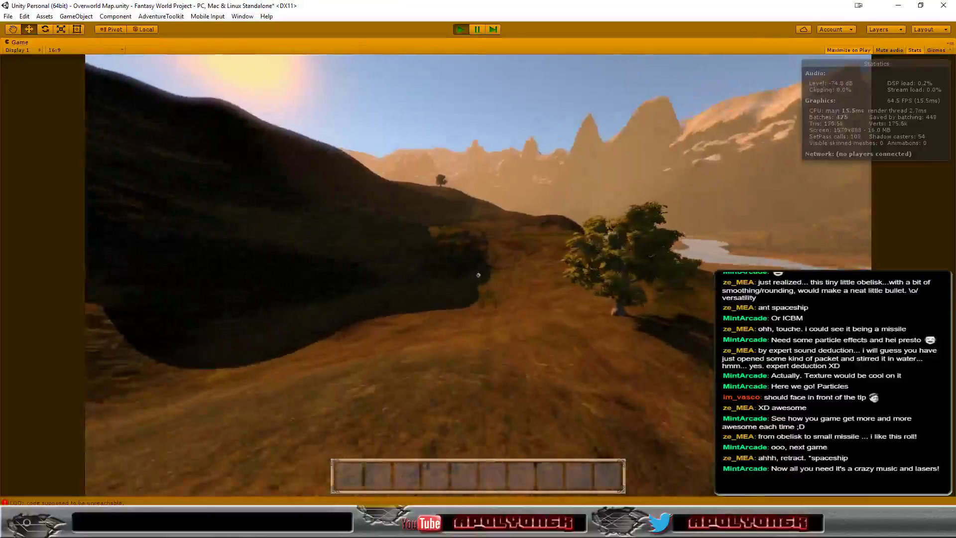
{"action": "key", "text": "w"}
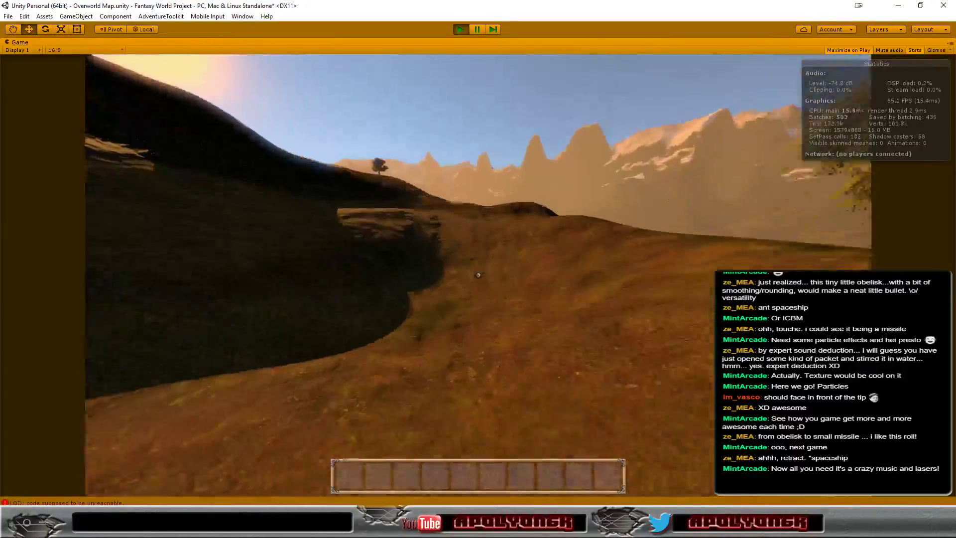
{"action": "key", "text": "w"}
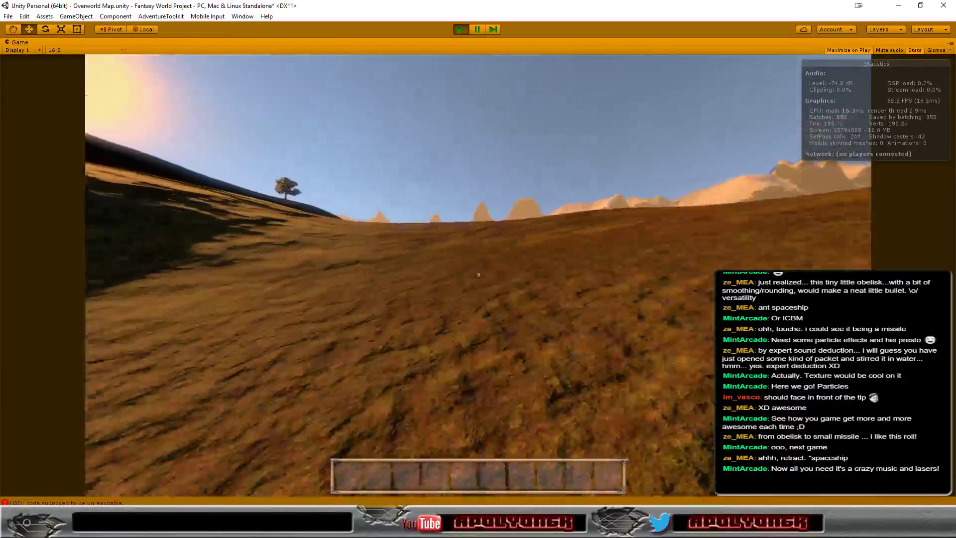
{"action": "key", "text": "w"}
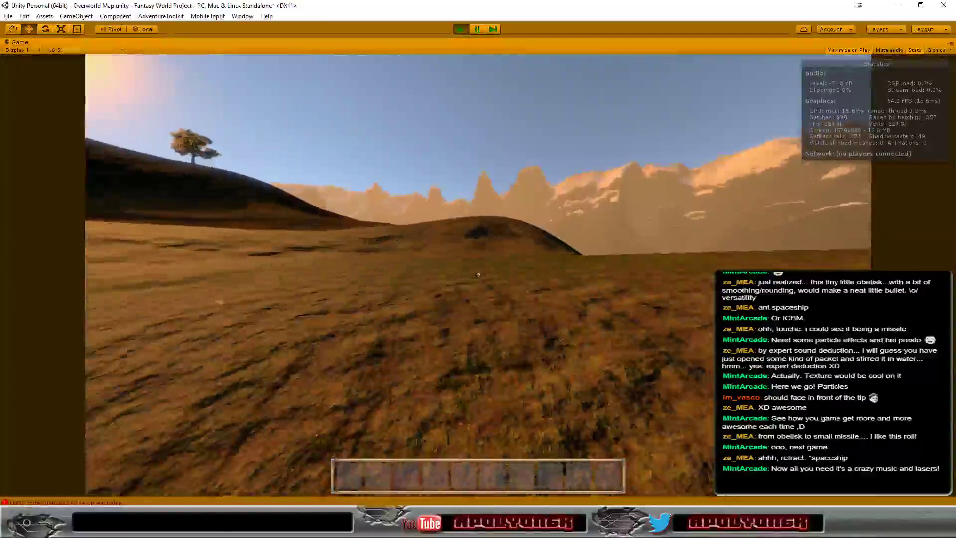
{"action": "key", "text": "w"}
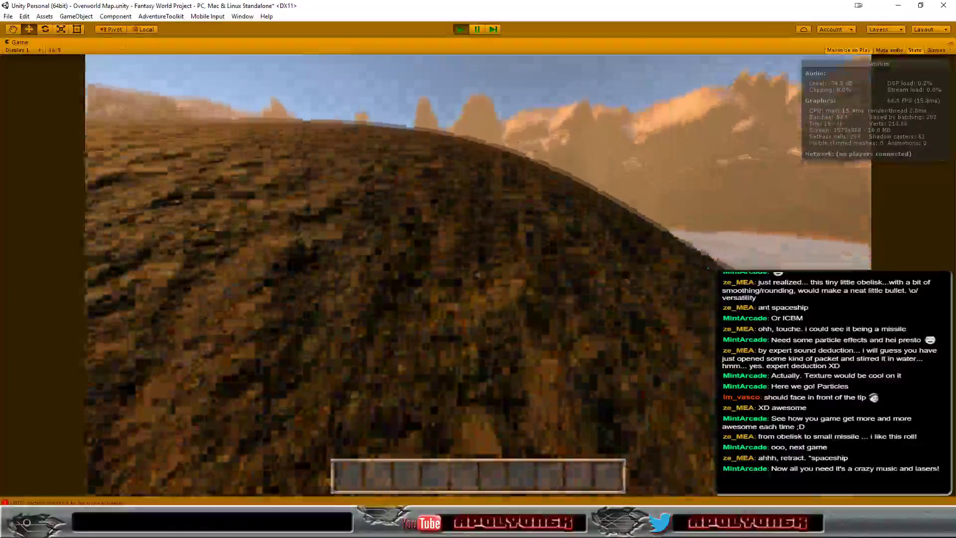
{"action": "key", "text": "w"}
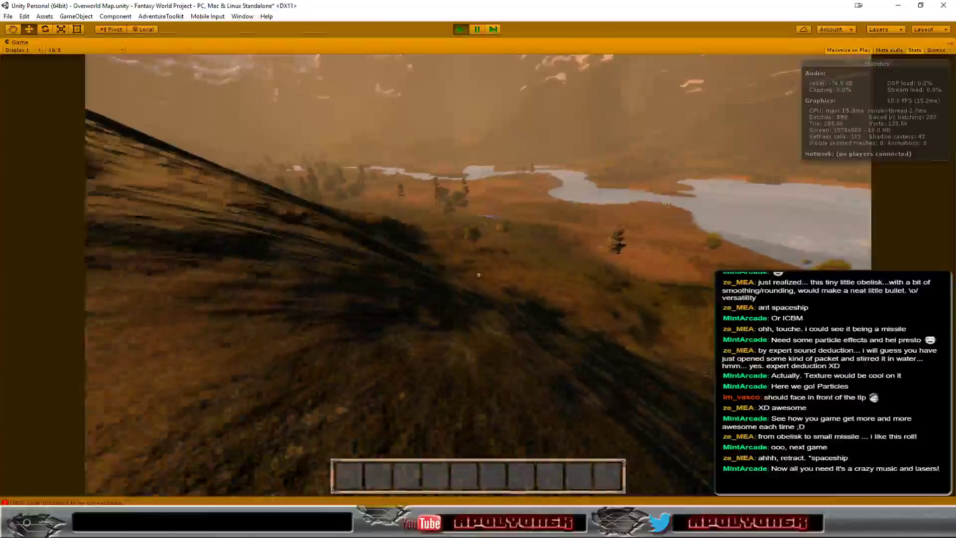
{"action": "key", "text": "w"}
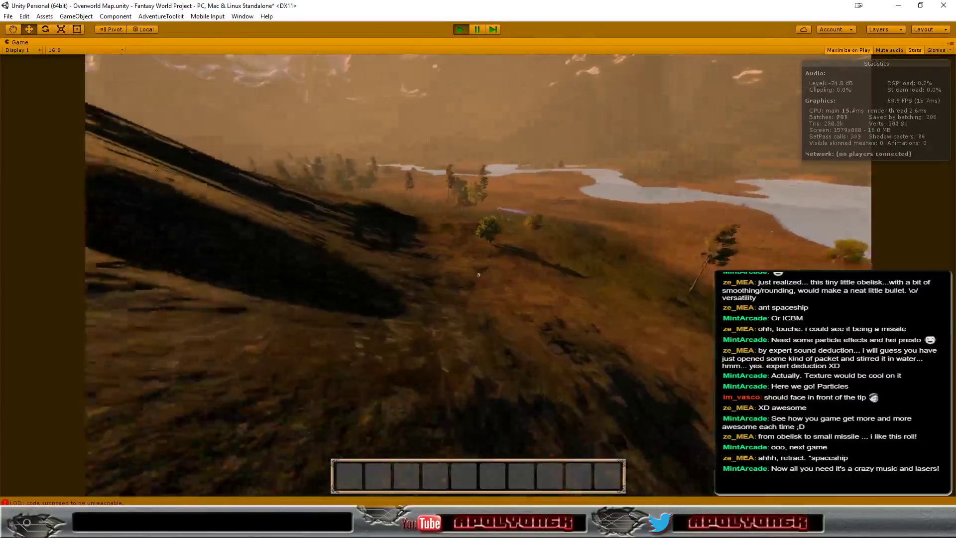
{"action": "key", "text": "w"}
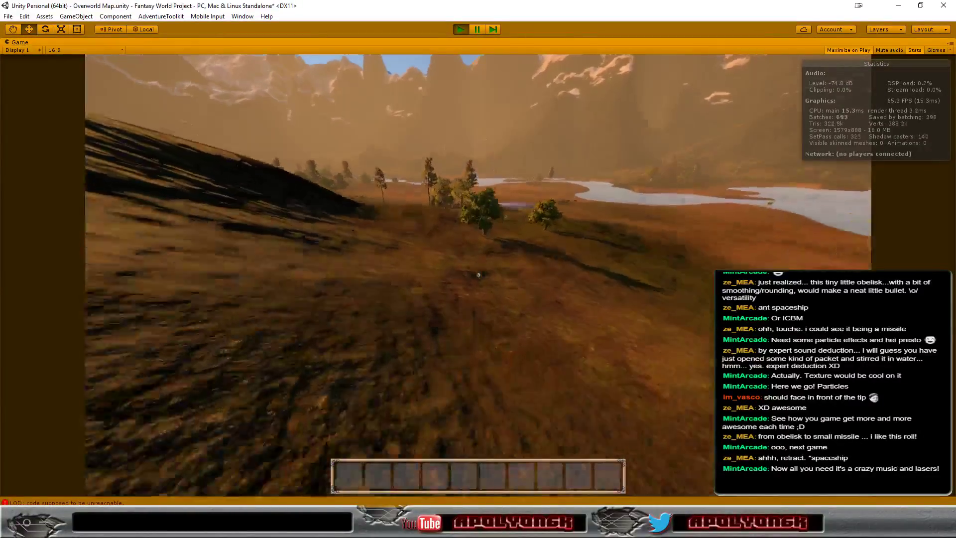
{"action": "key", "text": "w"}
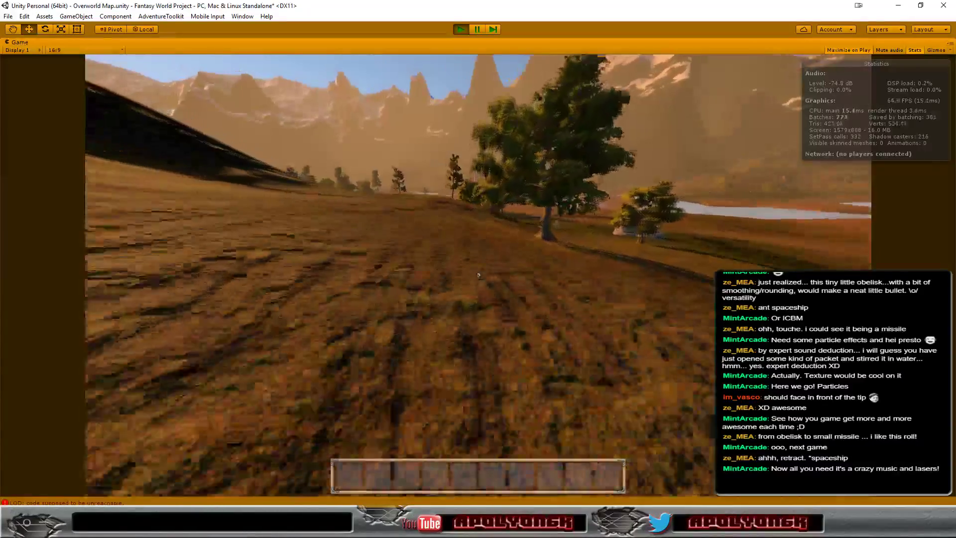
{"action": "key", "text": "w"}
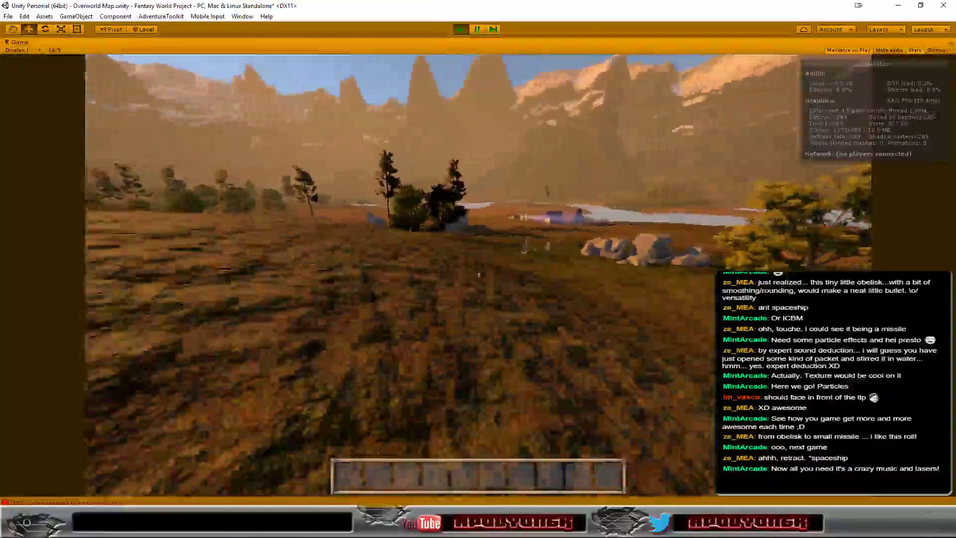
{"action": "key", "text": "w"}
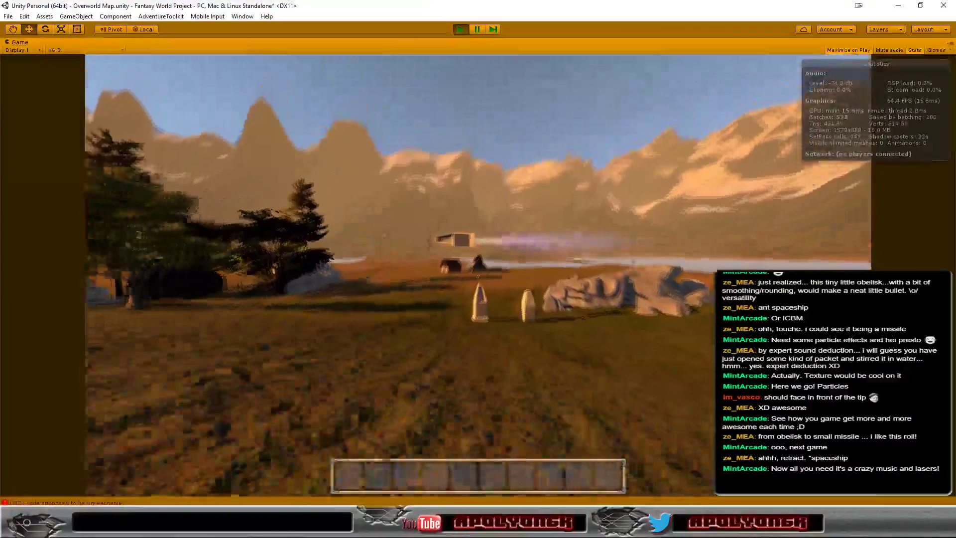
{"action": "key", "text": "w"}
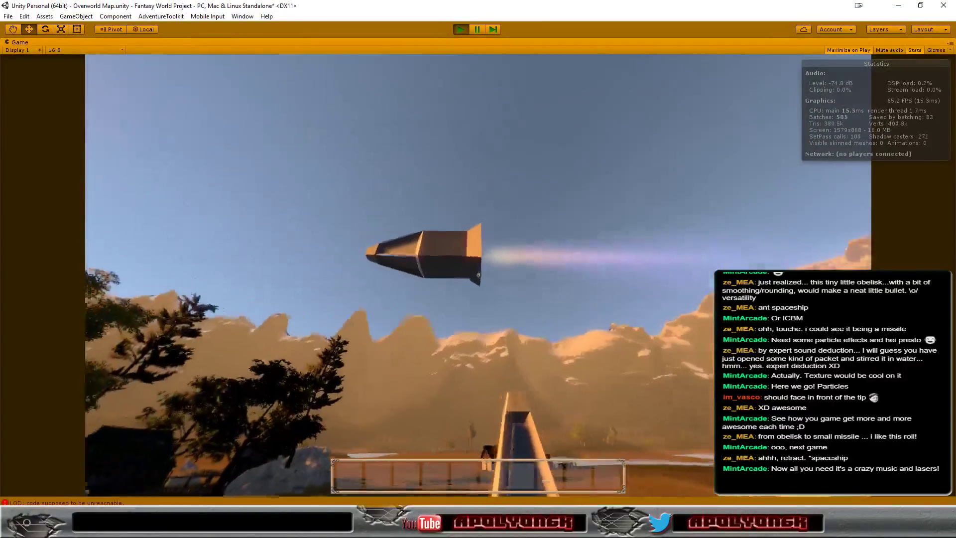
{"action": "key", "text": "w"}
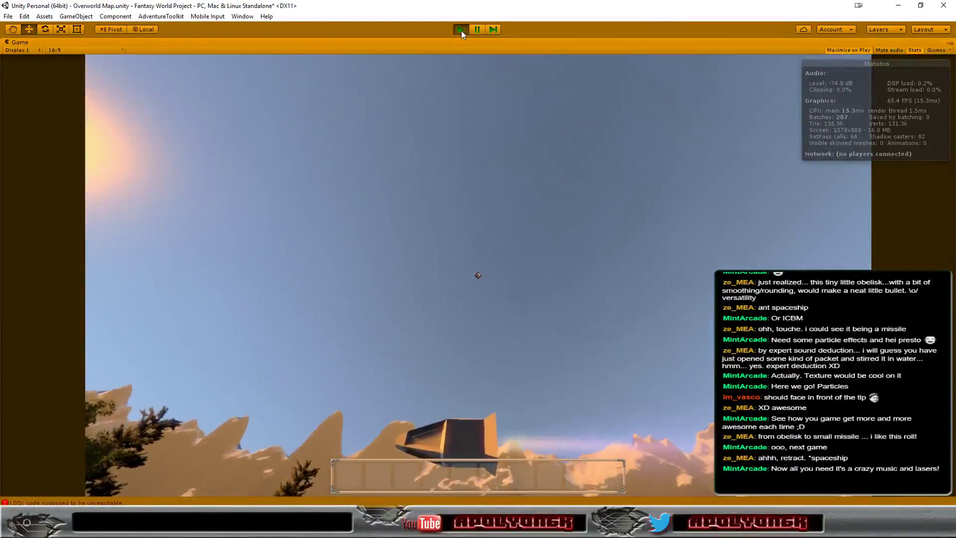
Step: Exit Play mode to return to the scene view of the obelisks
{"action": "left_click", "coordinate": [461, 31]}
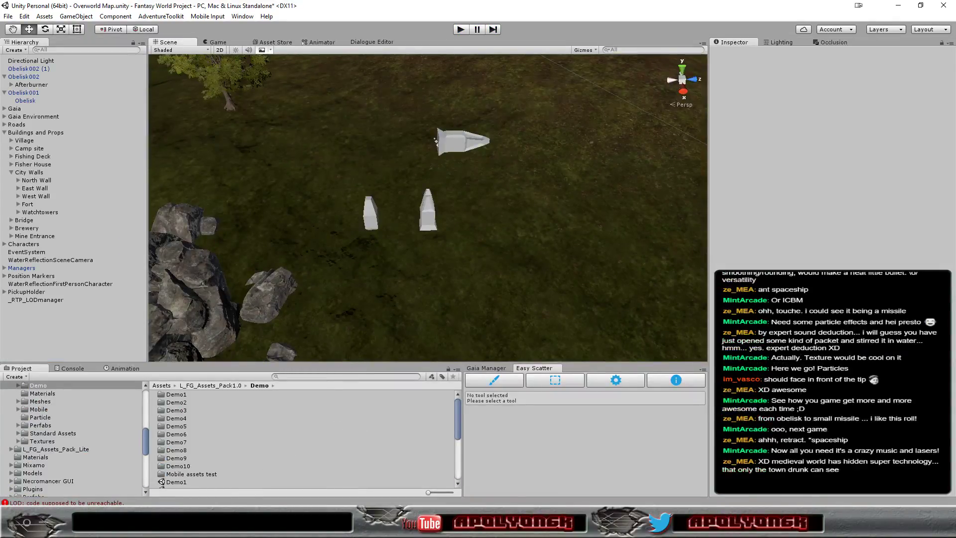
{"action": "mouse_move", "coordinate": [196, 480]}
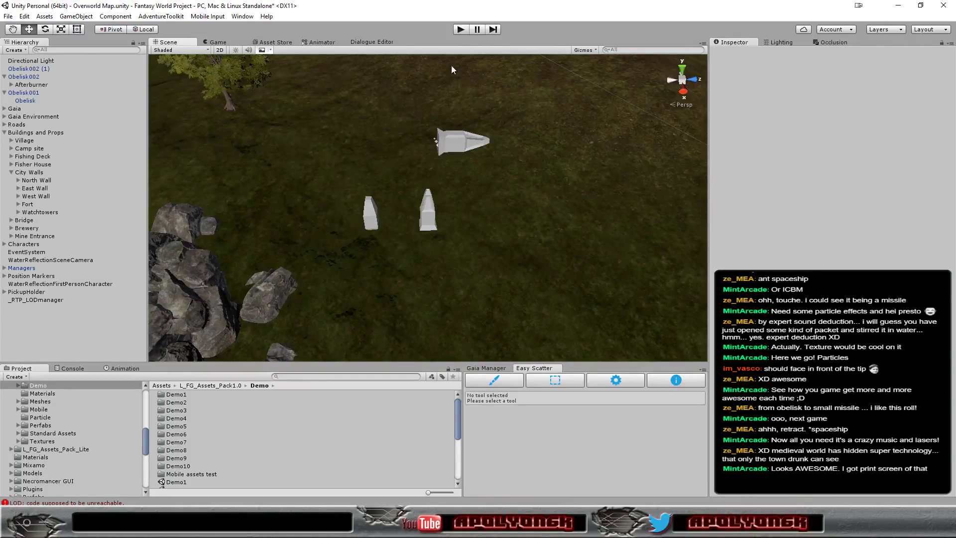
Step: Start Play mode again to test the obelisk missile flying overhead
{"action": "left_click", "coordinate": [459, 29]}
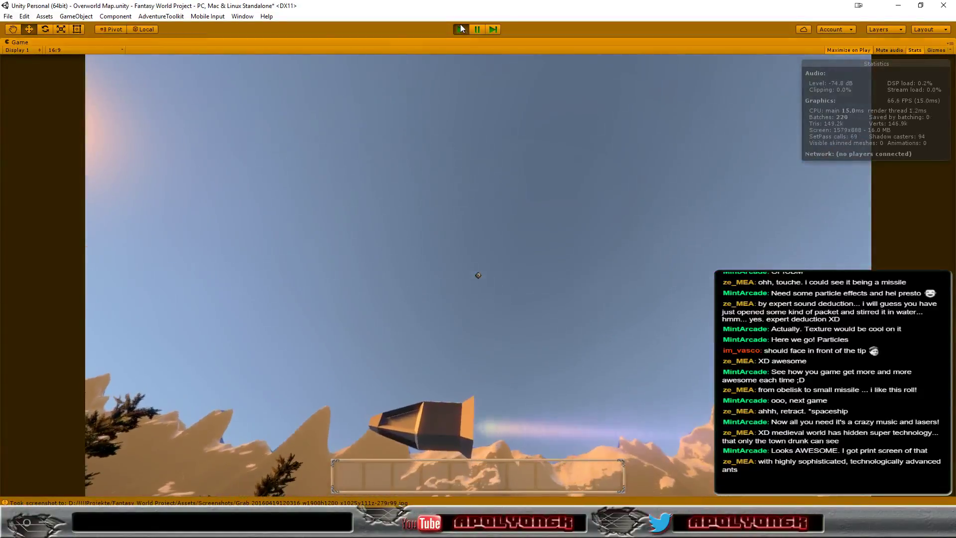
Step: Exit Play mode to stop the running game in the Unity Editor
{"action": "left_click", "coordinate": [460, 29]}
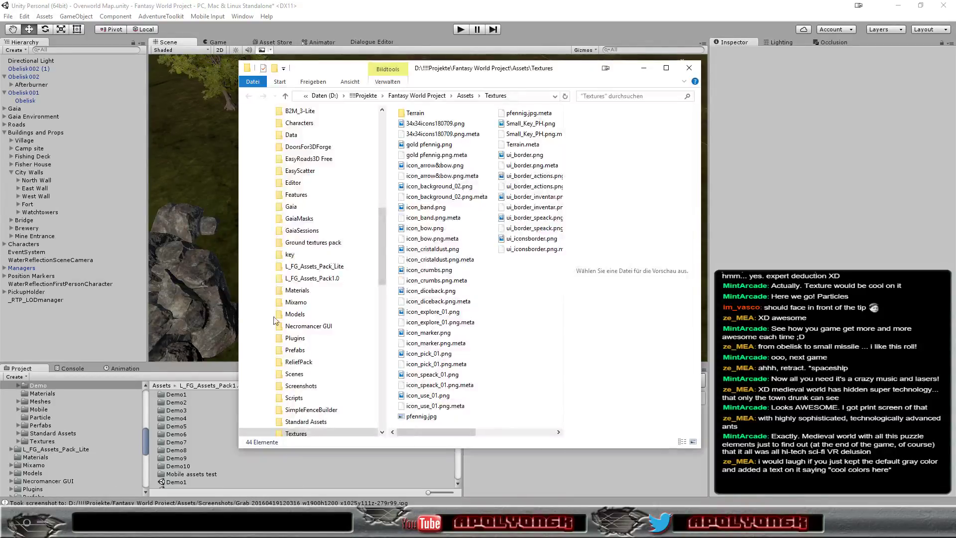
Step: Shift the File Explorer window to the other monitor so the Unity scene shows again
{"action": "key", "text": "super+shift+Right"}
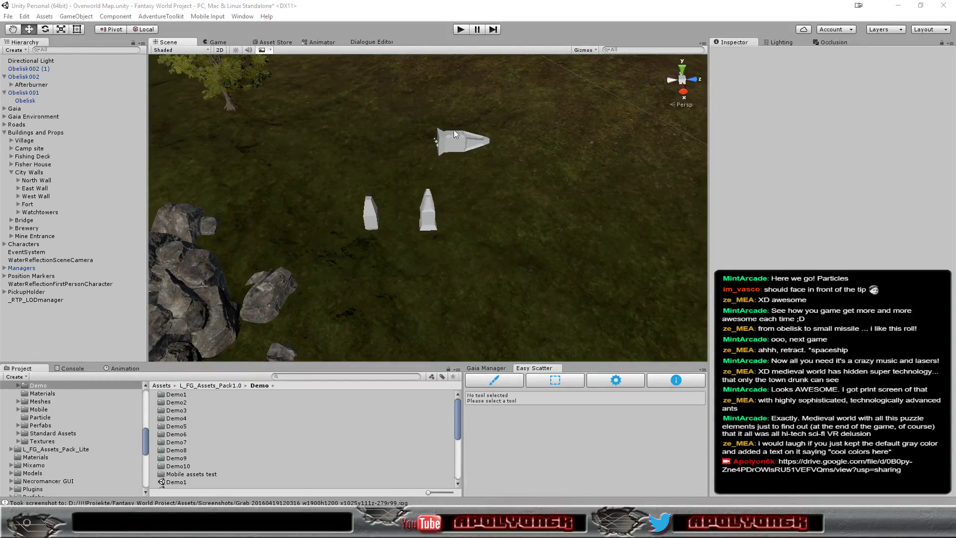
Step: Delete the Obelisk002 object from the Unity scene and switch to Blender
{"action": "left_click", "coordinate": [25, 79]}
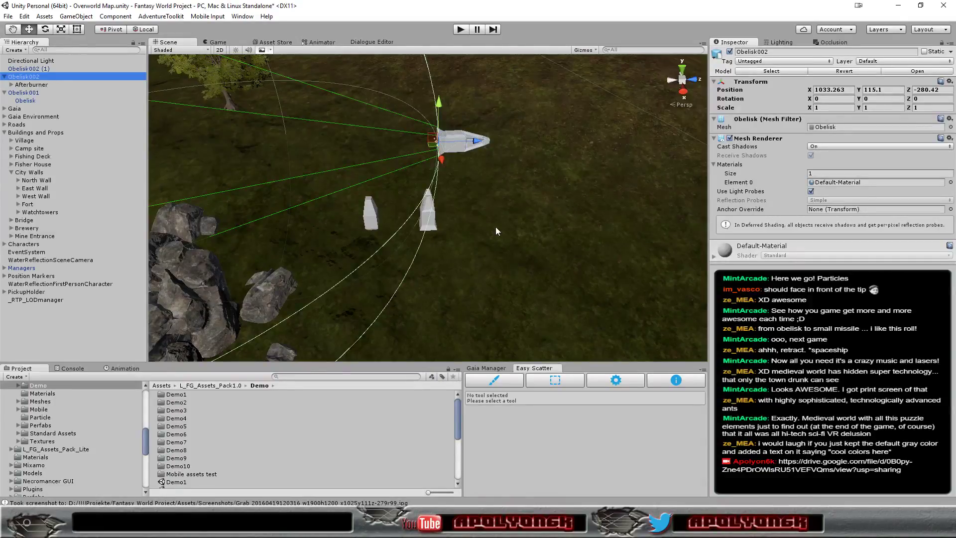
{"action": "key", "text": "Delete"}
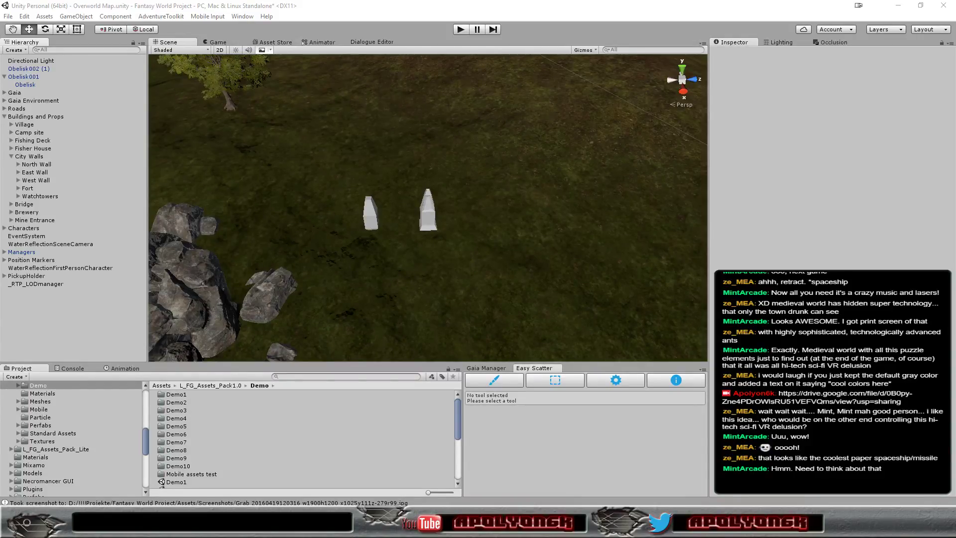
{"action": "key", "text": "alt+Tab"}
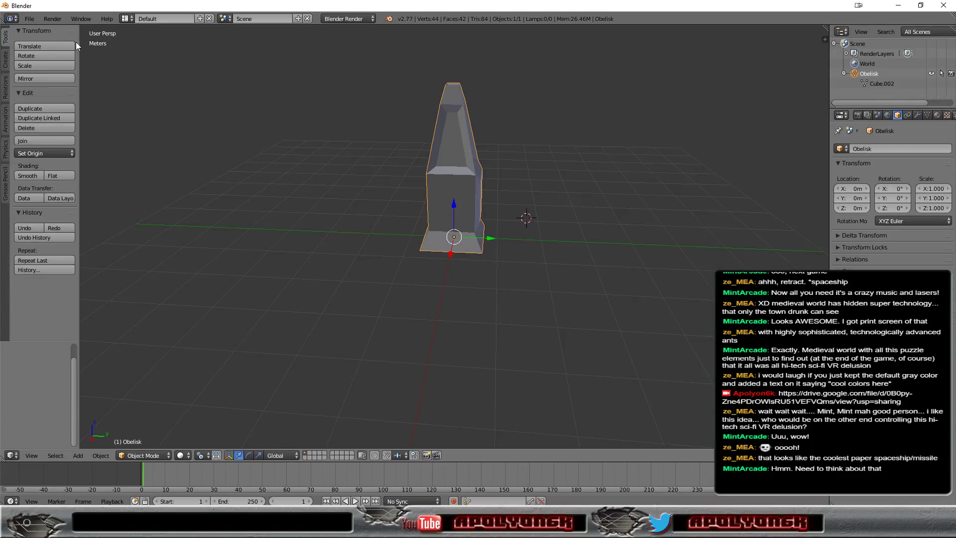
Step: Bring up Blender's Export submenu listing Collada, FBX and Wavefront formats
{"action": "left_click", "coordinate": [29, 21]}
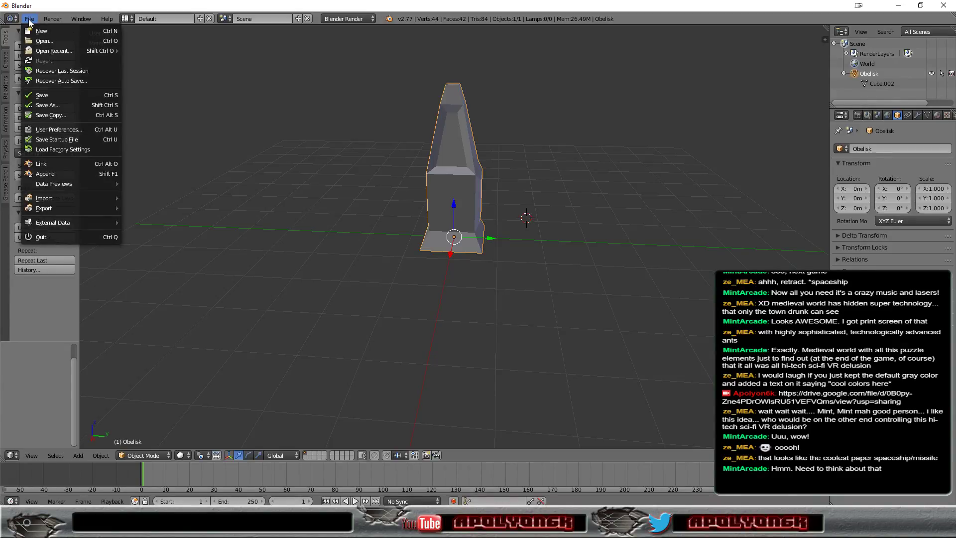
{"action": "mouse_move", "coordinate": [46, 200]}
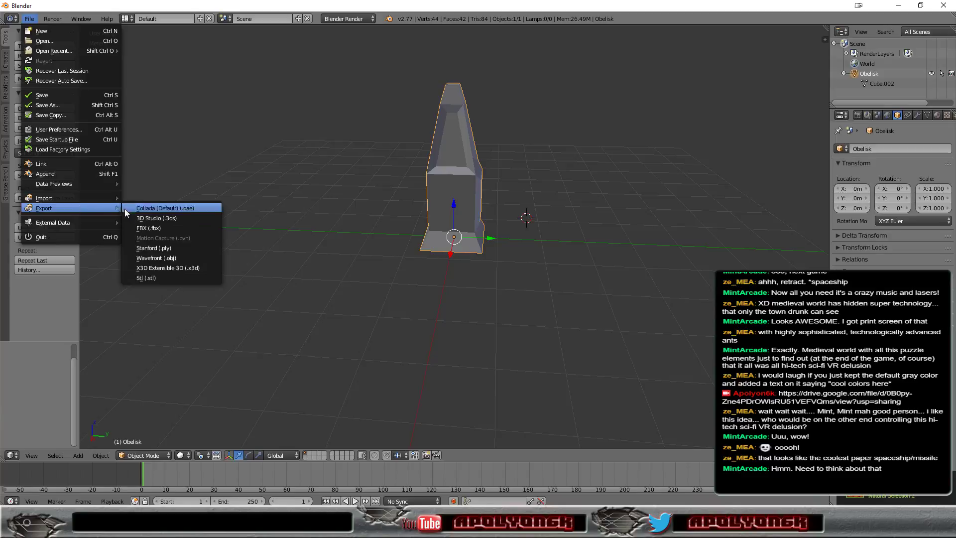
Step: Start the FBX export and set the Forward axis to X Forward, leaving scale at 1.00
{"action": "left_click", "coordinate": [142, 229]}
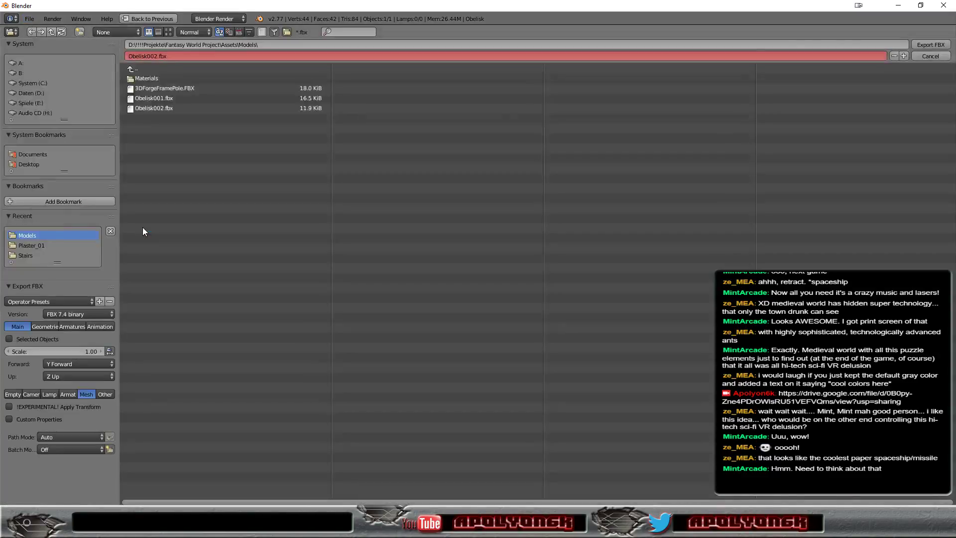
{"action": "left_click", "coordinate": [59, 350]}
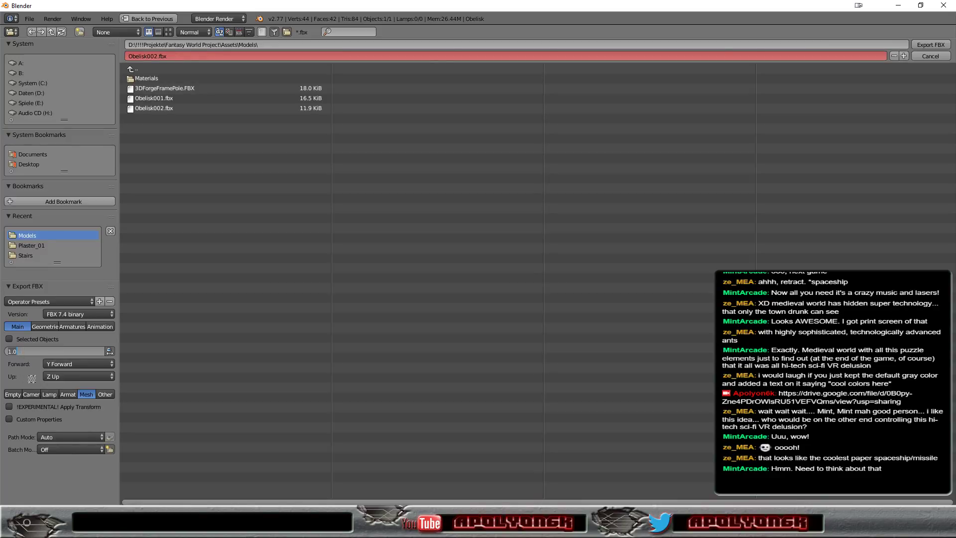
{"action": "left_click", "coordinate": [64, 363]}
{"action": "left_click", "coordinate": [64, 363]}
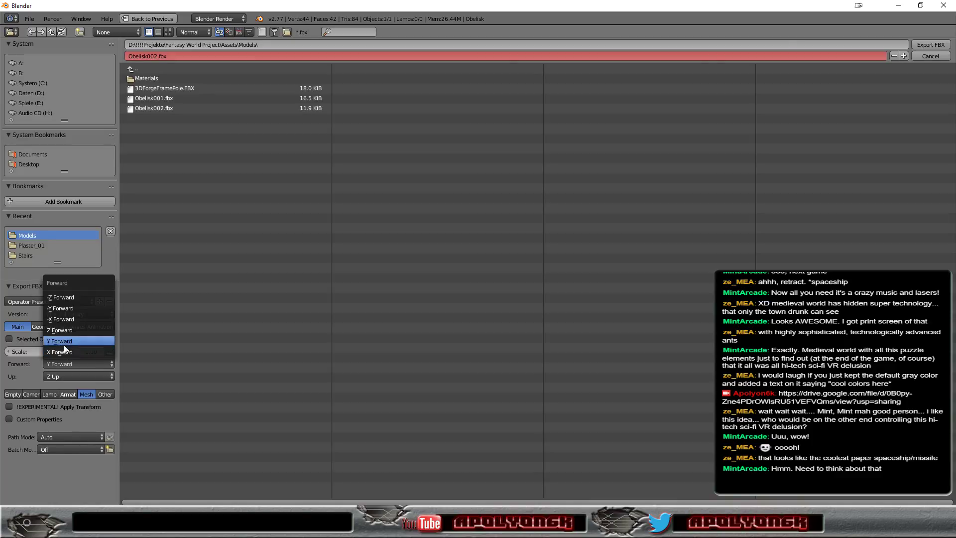
{"action": "left_click", "coordinate": [61, 353]}
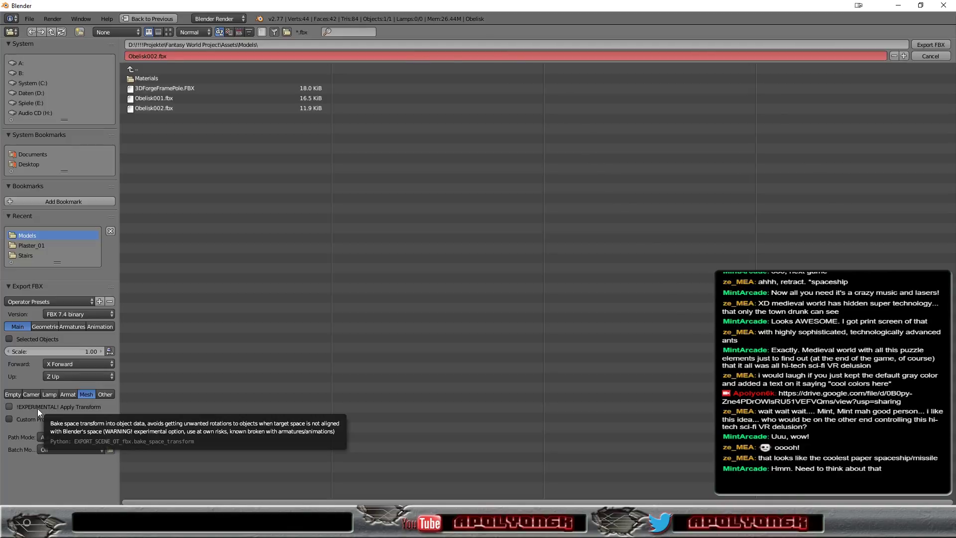
Step: Enable Apply Transform, disable Custom Properties, and export Obelisk002.fbx
{"action": "left_click", "coordinate": [38, 408]}
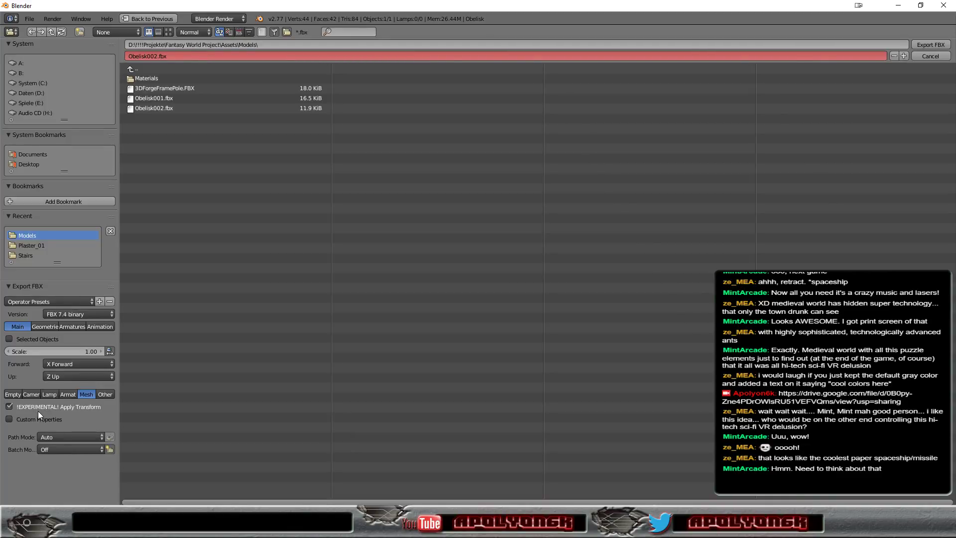
{"action": "left_click", "coordinate": [9, 421]}
{"action": "left_click", "coordinate": [931, 44]}
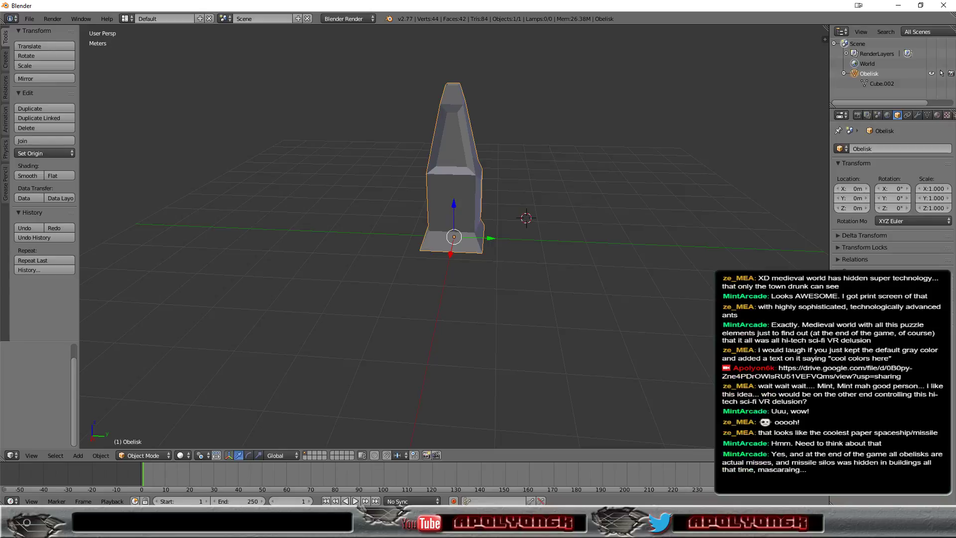
Step: Bring the Unity Editor window back to the front from the taskbar
{"action": "mouse_move", "coordinate": [118, 523]}
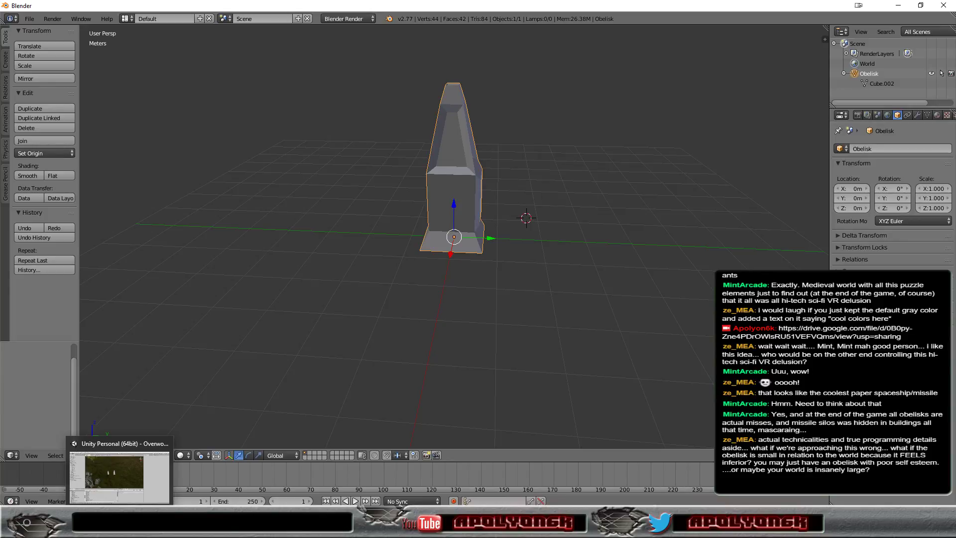
{"action": "left_click", "coordinate": [120, 473]}
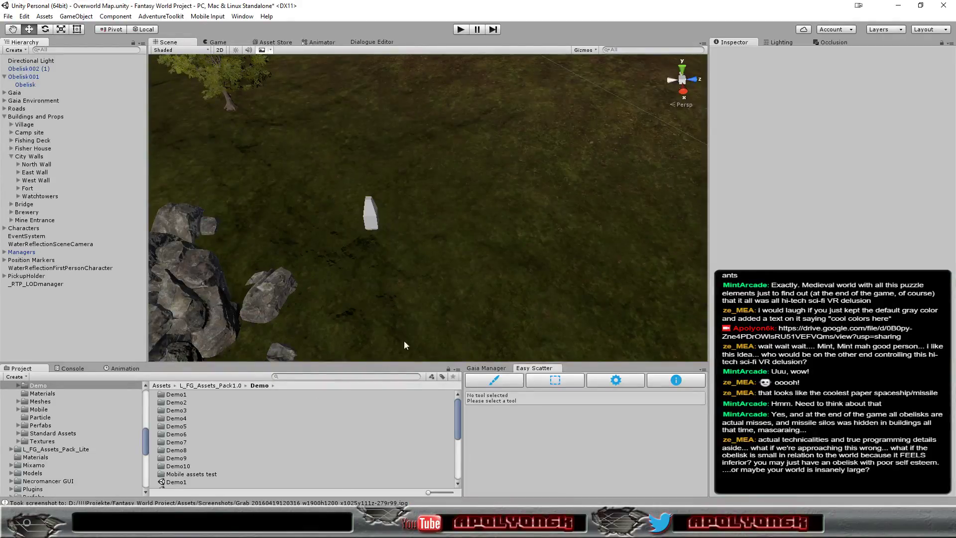